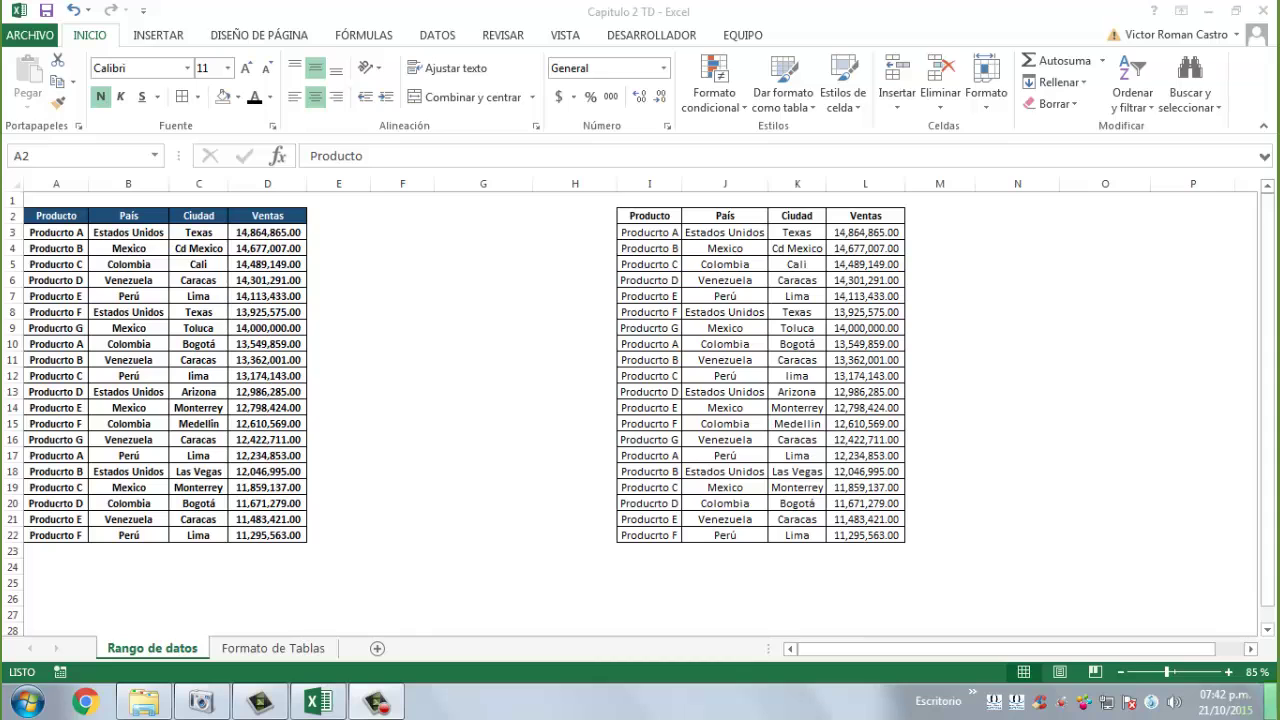
Format the range I2:L22 as a table with headers, using a light blue style with a solid header row
{"action": "left_click", "coordinate": [55, 218]}
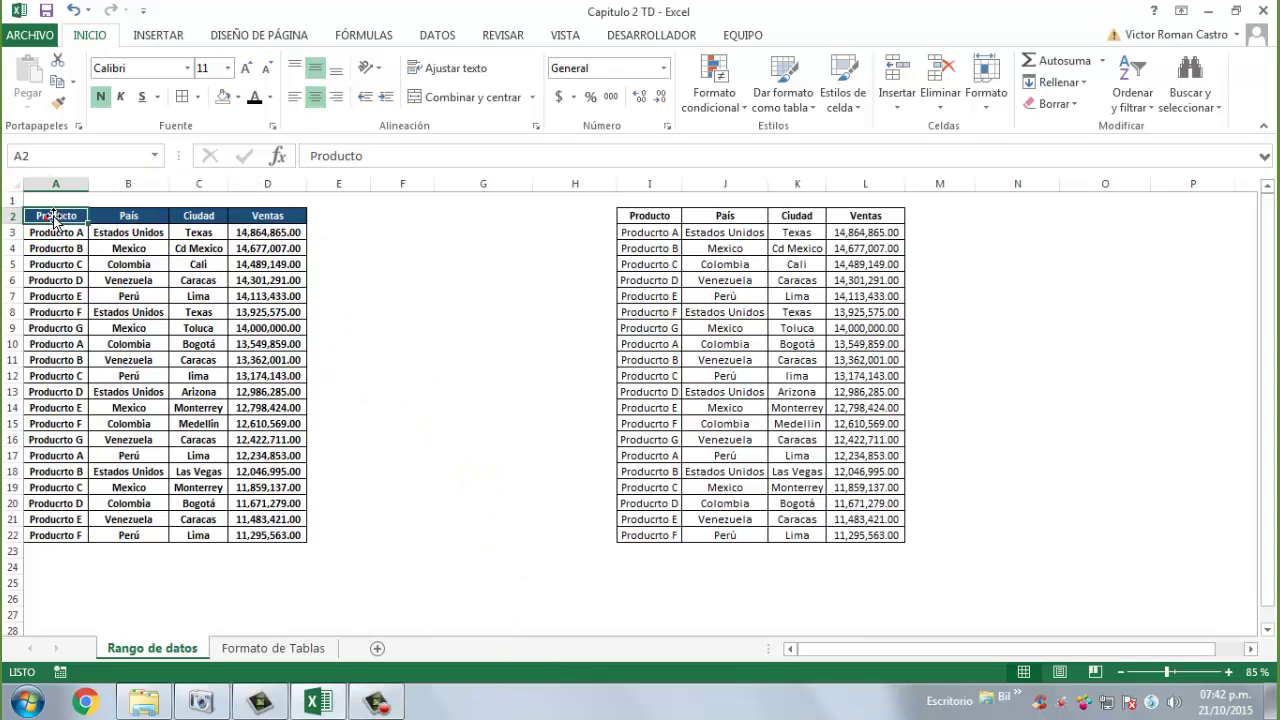
{"action": "left_click_drag", "start_coordinate": [128, 232], "coordinate": [279, 521]}
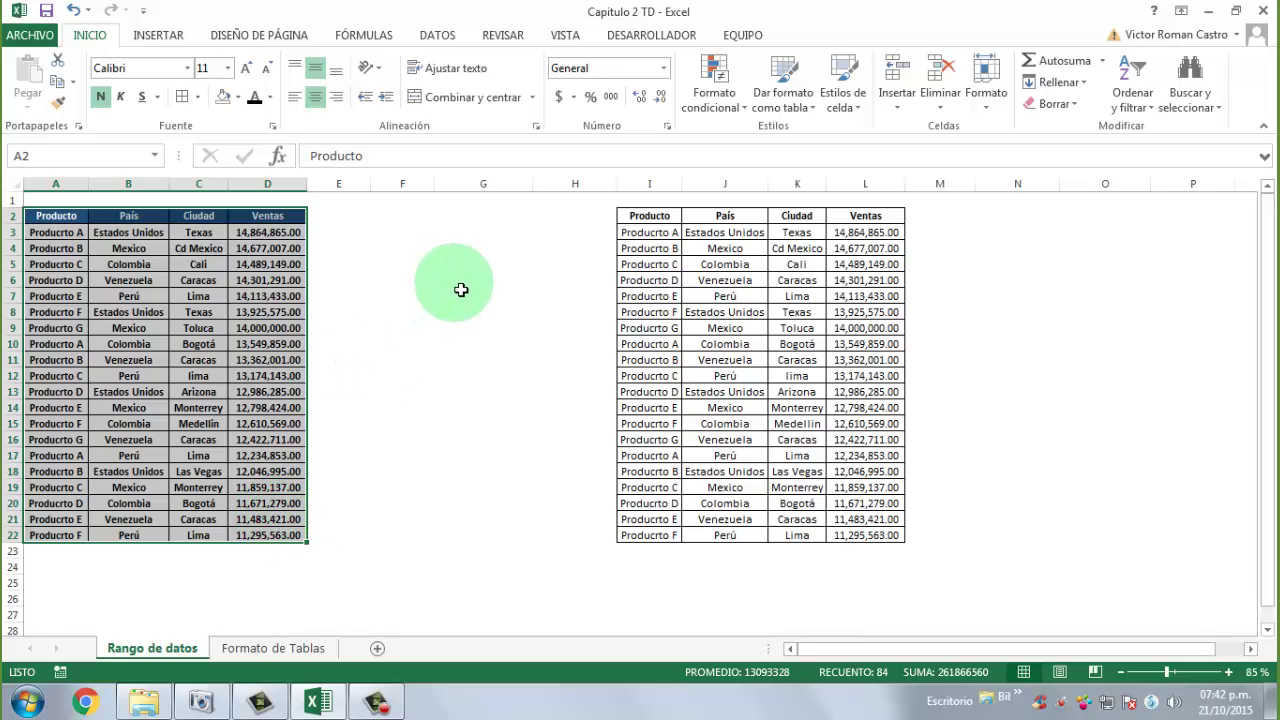
{"action": "left_click", "coordinate": [651, 220]}
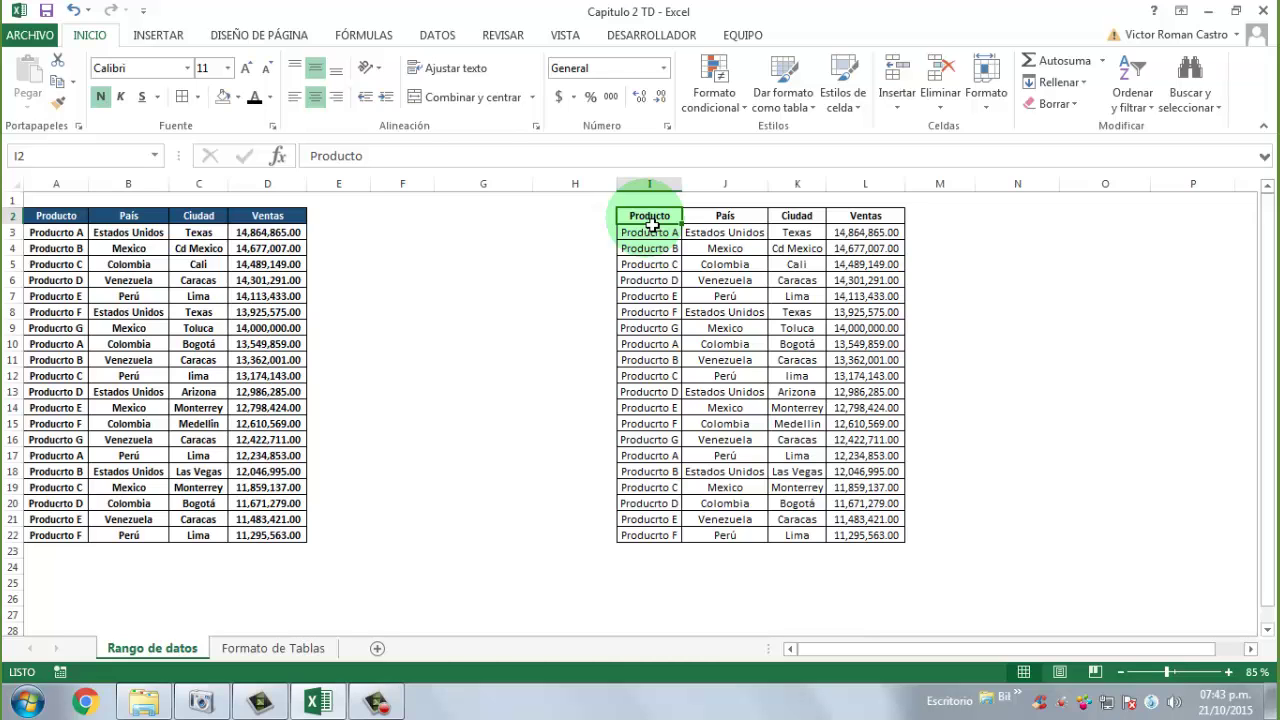
{"action": "left_click_drag", "start_coordinate": [651, 222], "coordinate": [878, 543]}
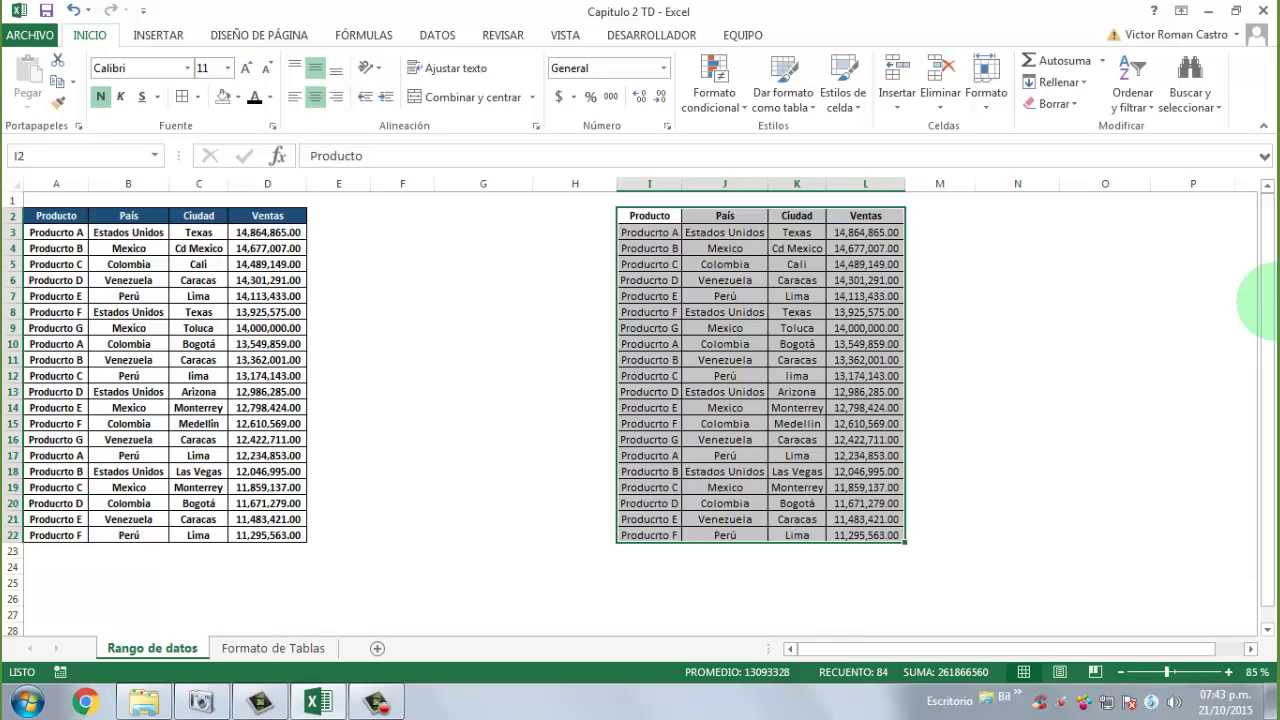
{"action": "left_click", "coordinate": [776, 104]}
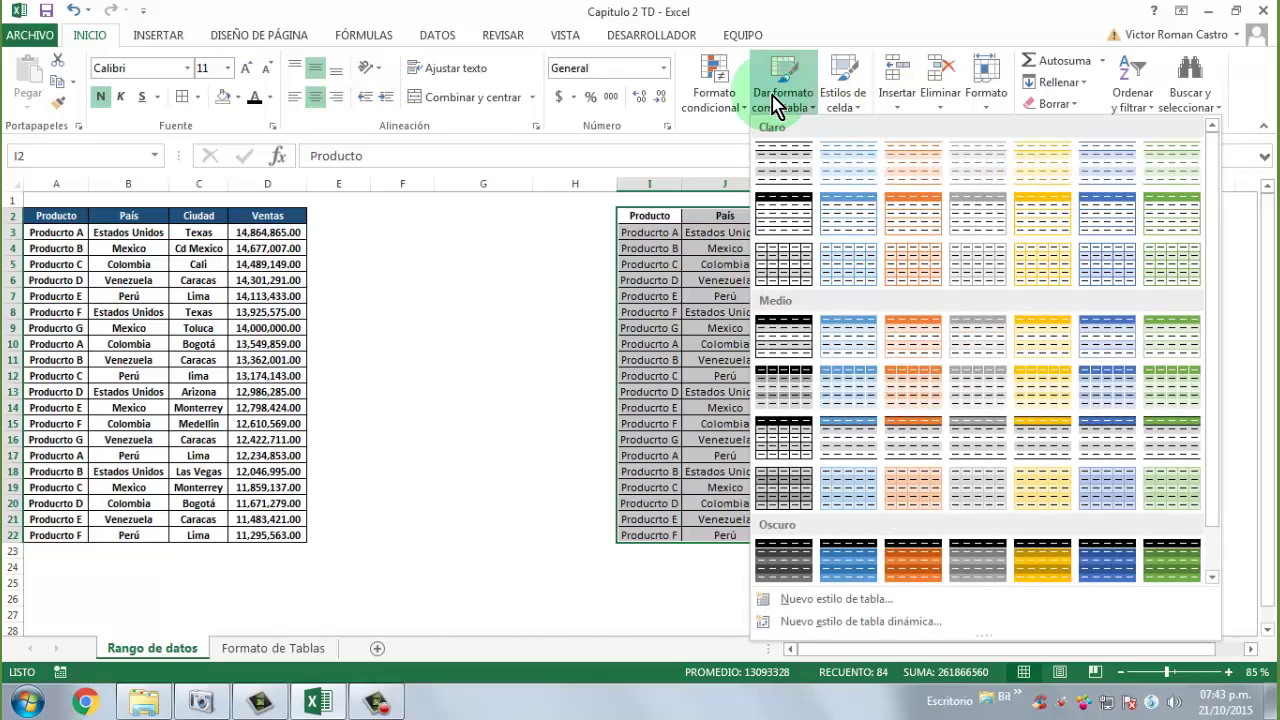
{"action": "left_click", "coordinate": [870, 226]}
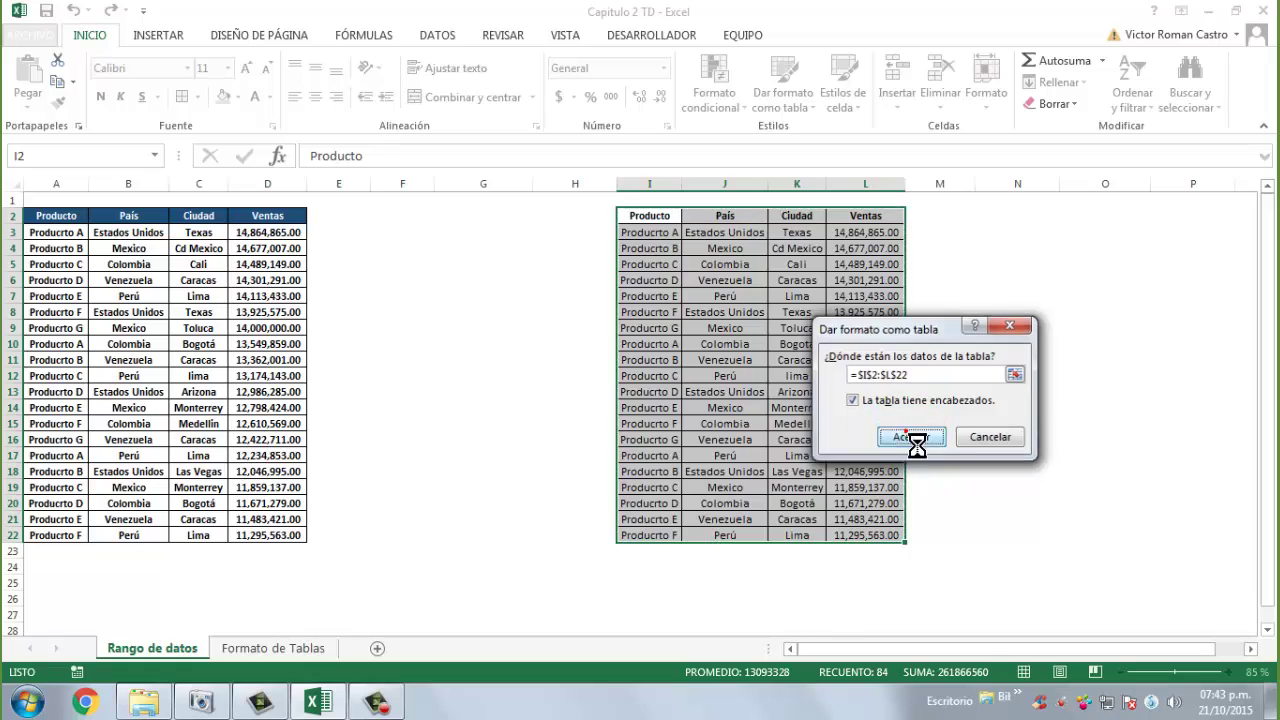
{"action": "left_click", "coordinate": [911, 437]}
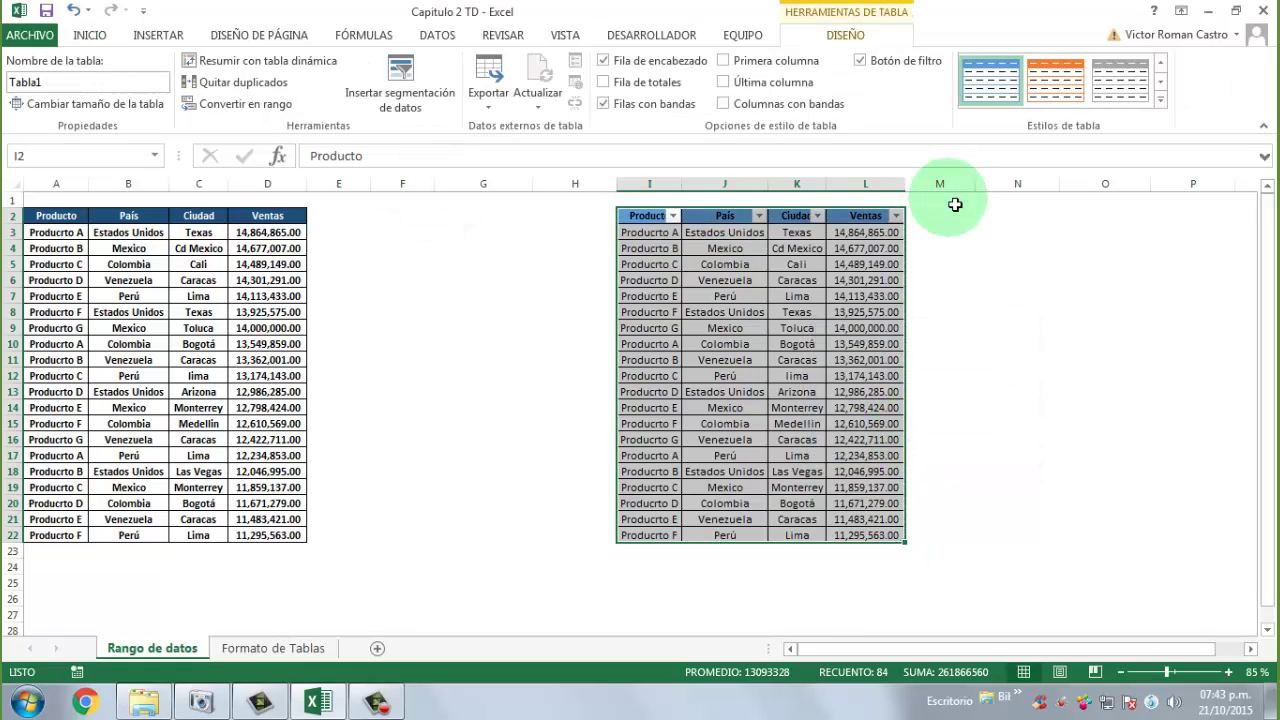
Compare the plain data range A2:D22 with the formatted table in I2:L22 and view the table's design options
{"action": "left_click", "coordinate": [36, 230]}
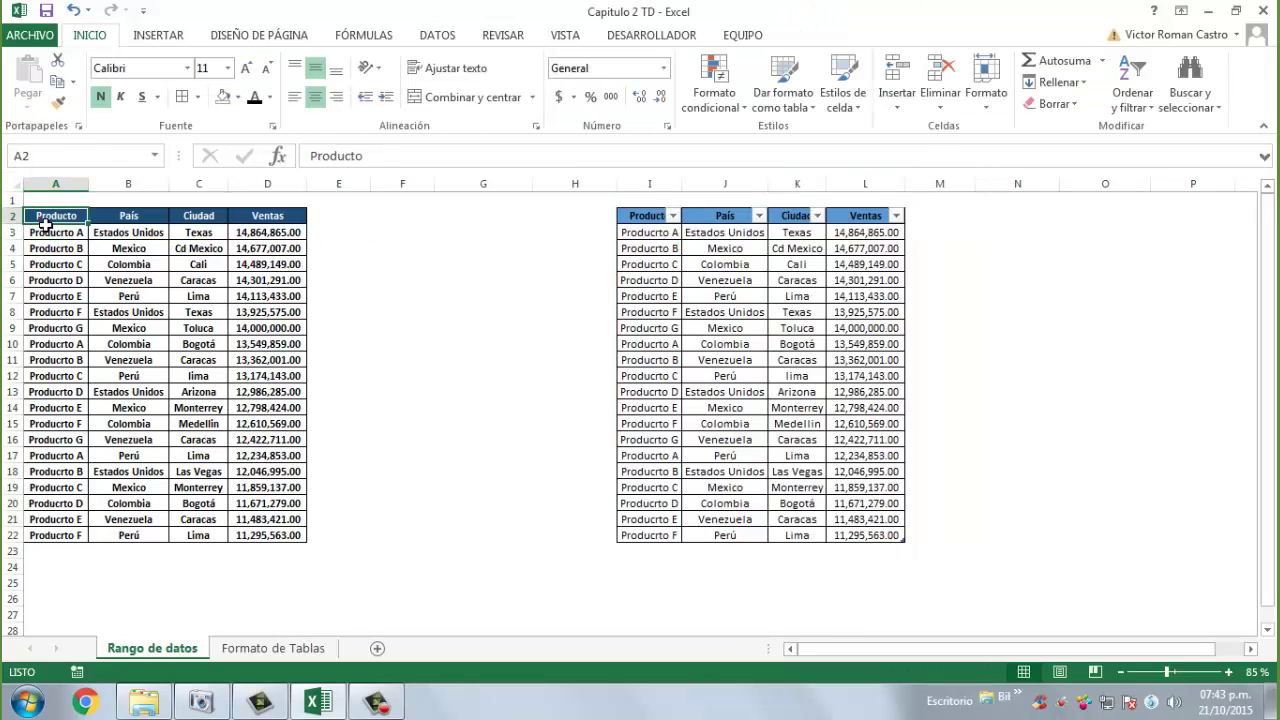
{"action": "left_click_drag", "start_coordinate": [38, 216], "coordinate": [280, 540]}
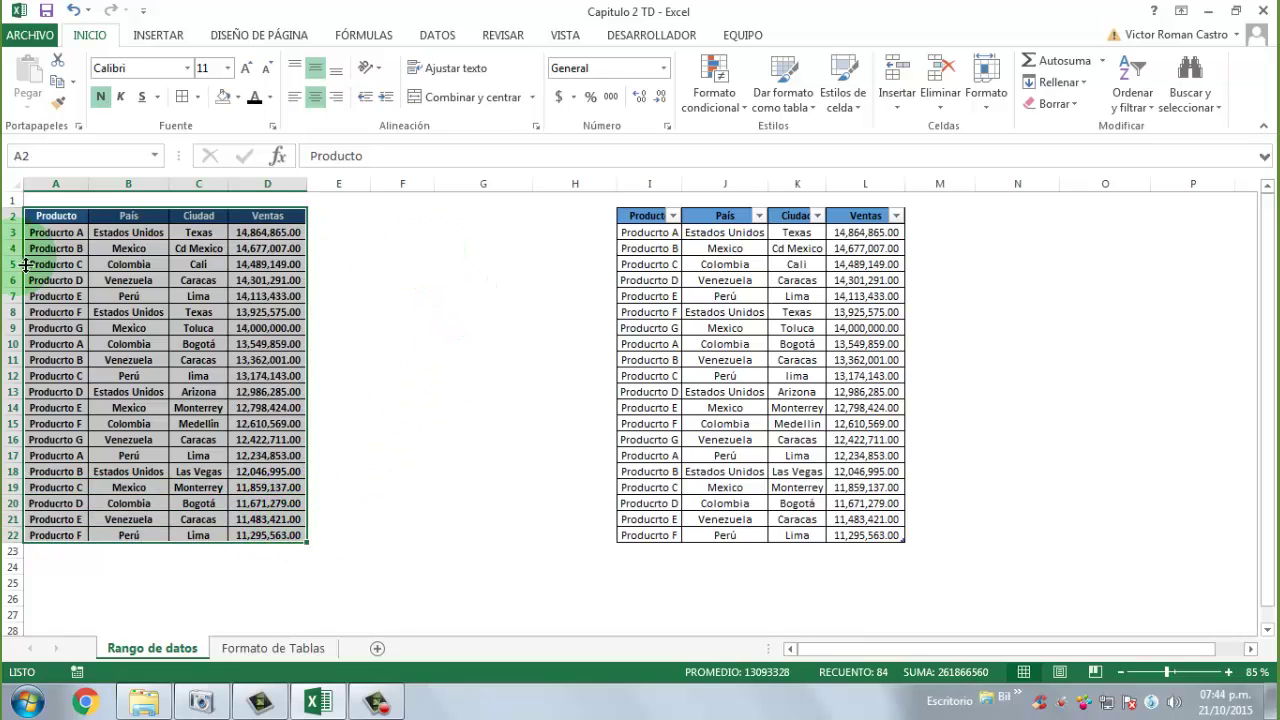
{"action": "left_click_drag", "start_coordinate": [58, 220], "coordinate": [285, 537]}
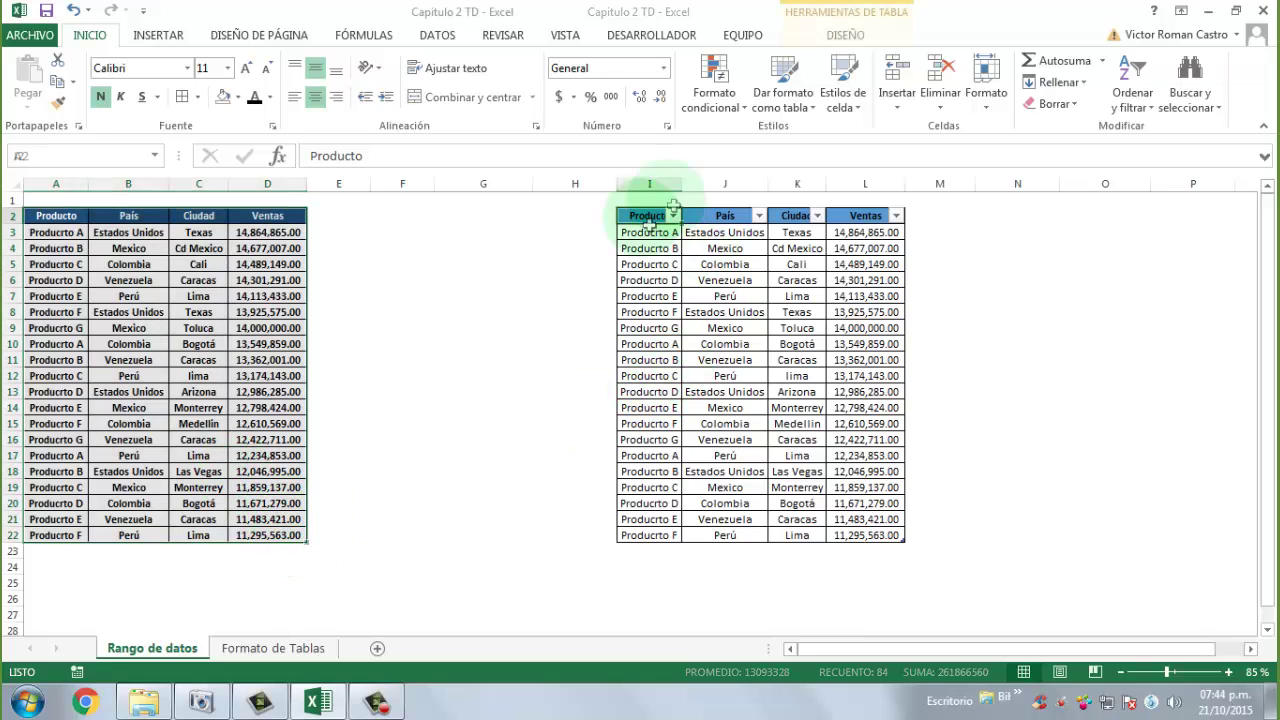
{"action": "left_click_drag", "start_coordinate": [650, 216], "coordinate": [866, 543]}
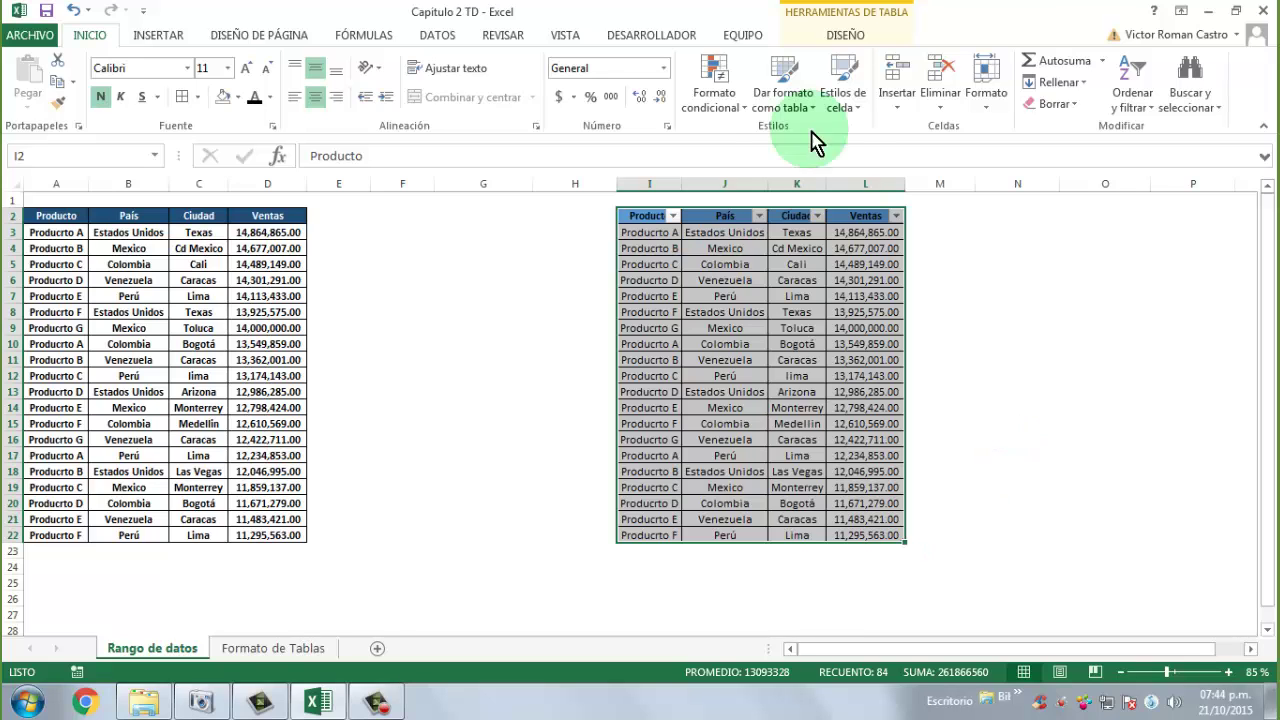
{"action": "left_click", "coordinate": [831, 35]}
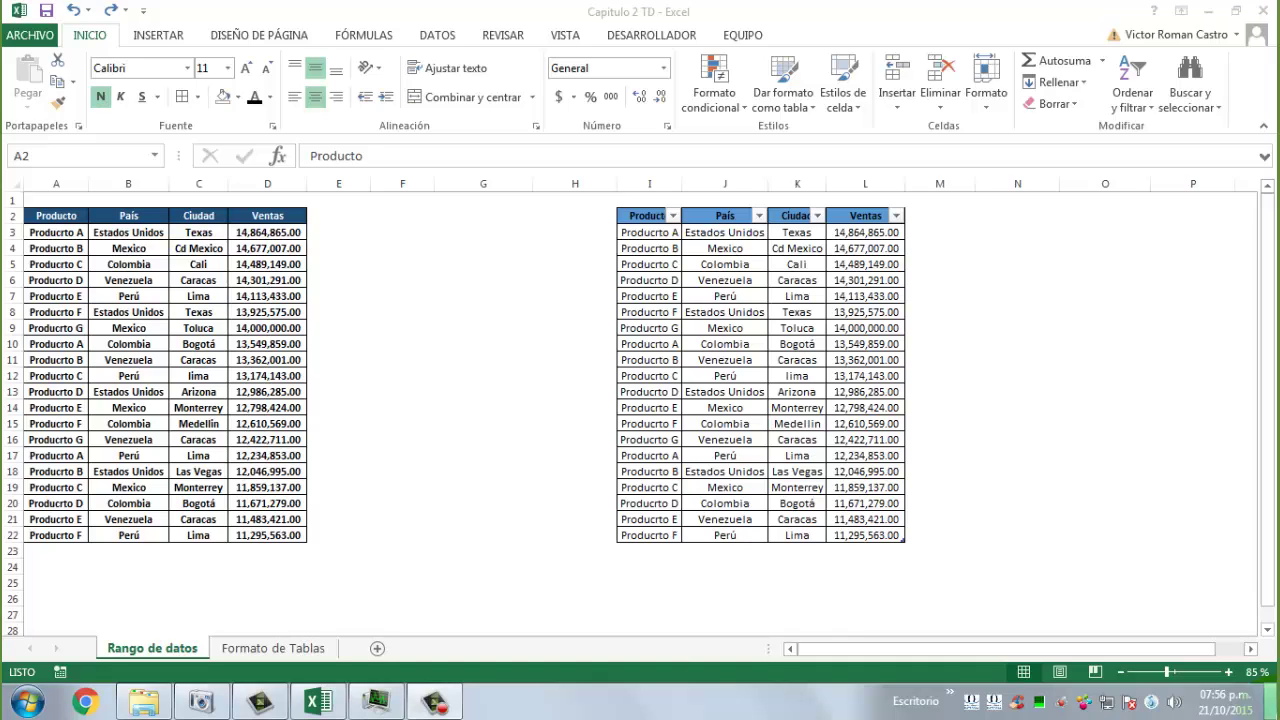
Create a pivot table from the plain range A2:D22, placed in the existing worksheet at cell F2
{"action": "left_click", "coordinate": [50, 217]}
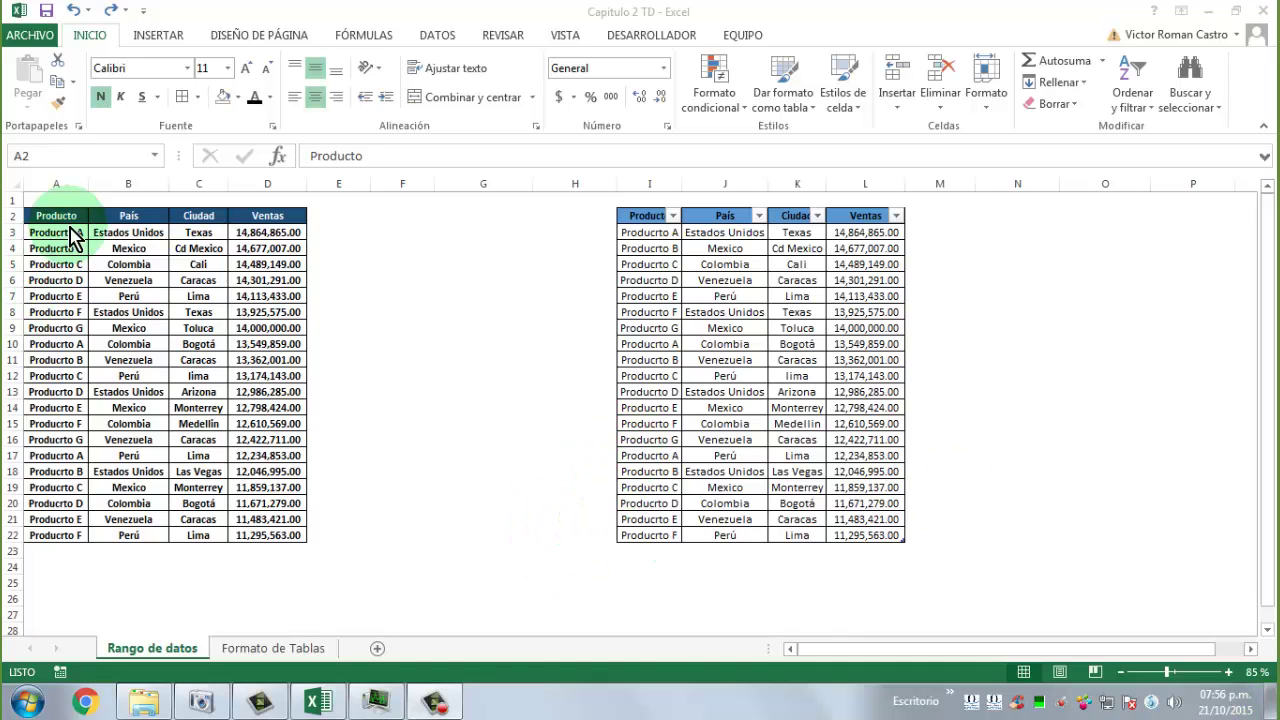
{"action": "left_click_drag", "start_coordinate": [43, 225], "coordinate": [283, 537]}
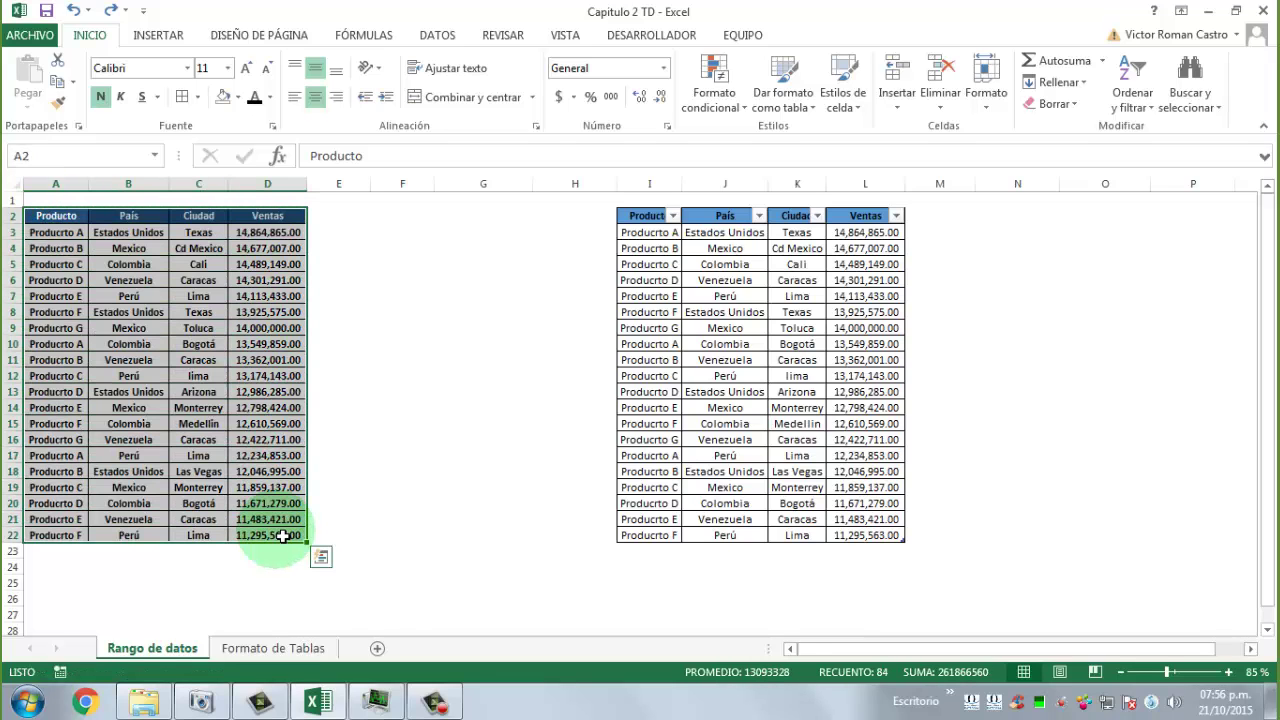
{"action": "left_click", "coordinate": [163, 37]}
{"action": "left_click", "coordinate": [35, 78]}
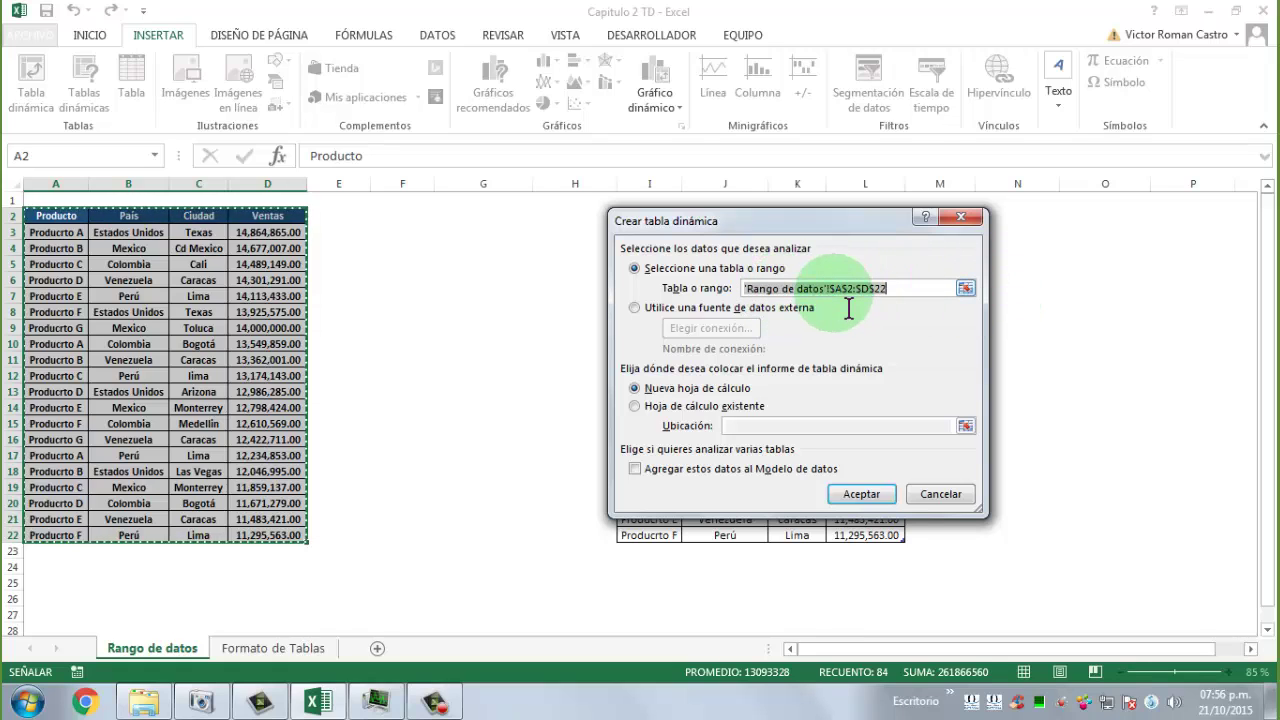
{"action": "left_click", "coordinate": [916, 296]}
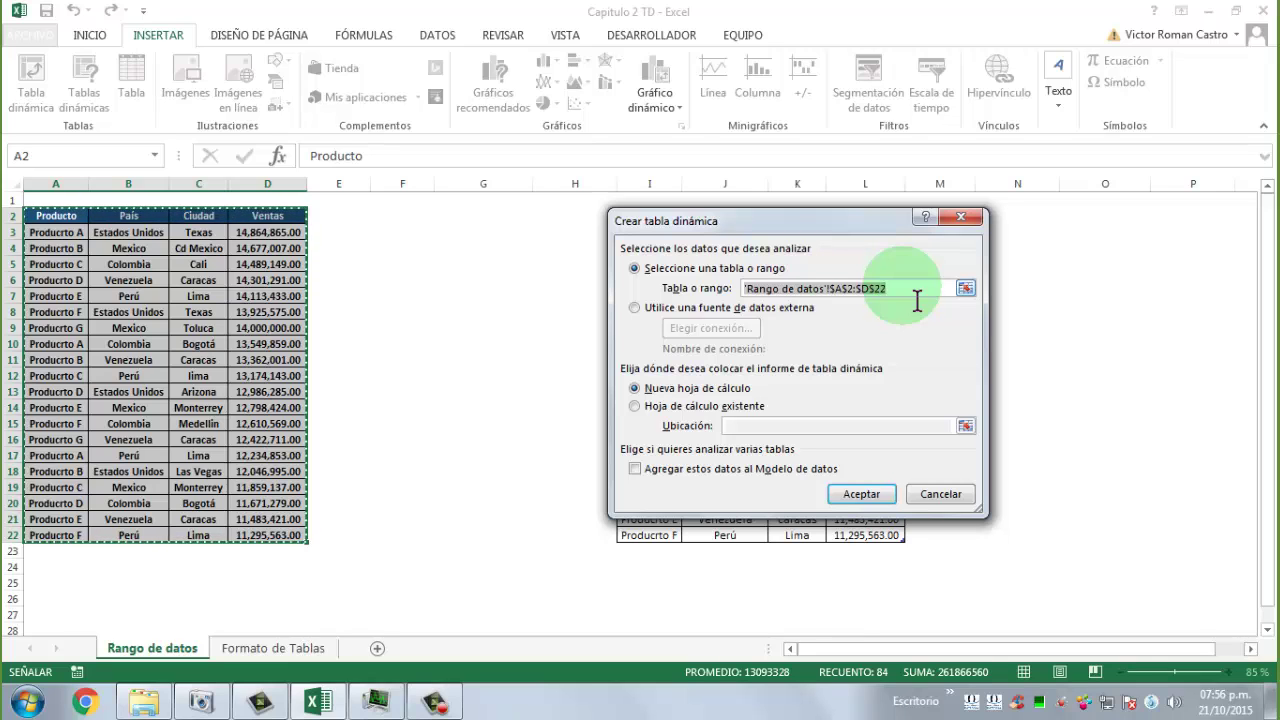
{"action": "left_click", "coordinate": [676, 406]}
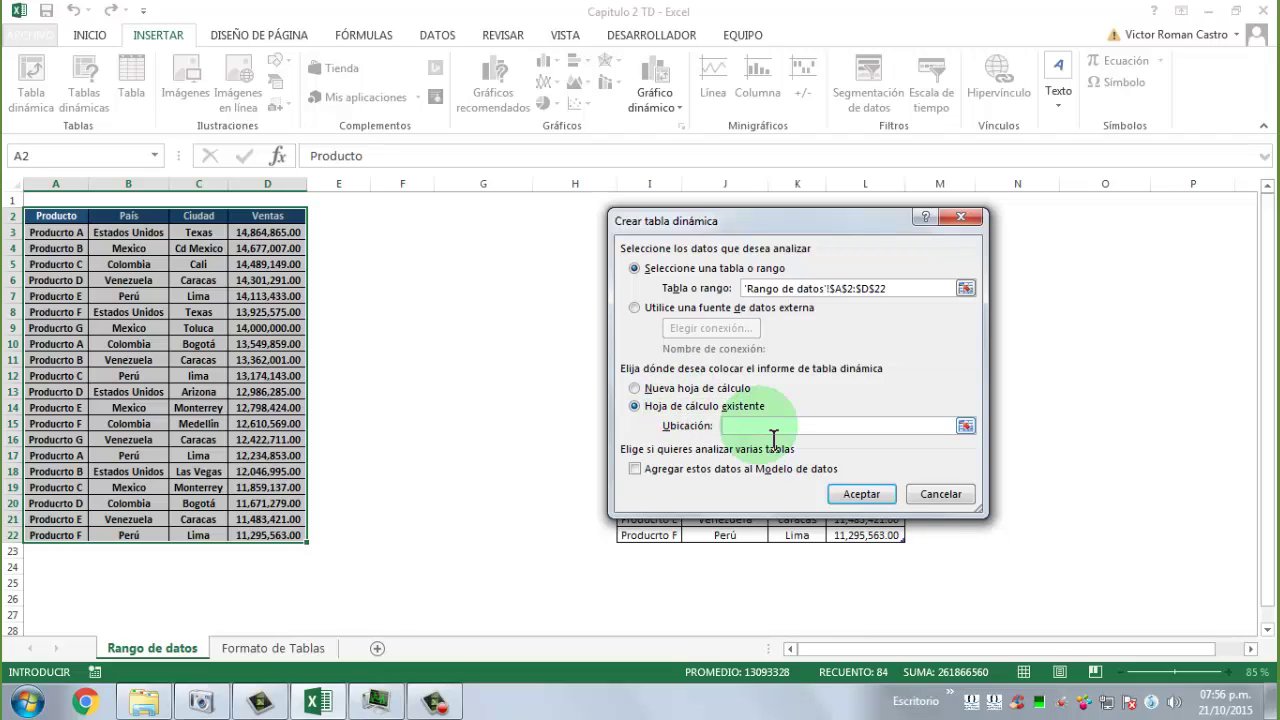
{"action": "left_click", "coordinate": [383, 235]}
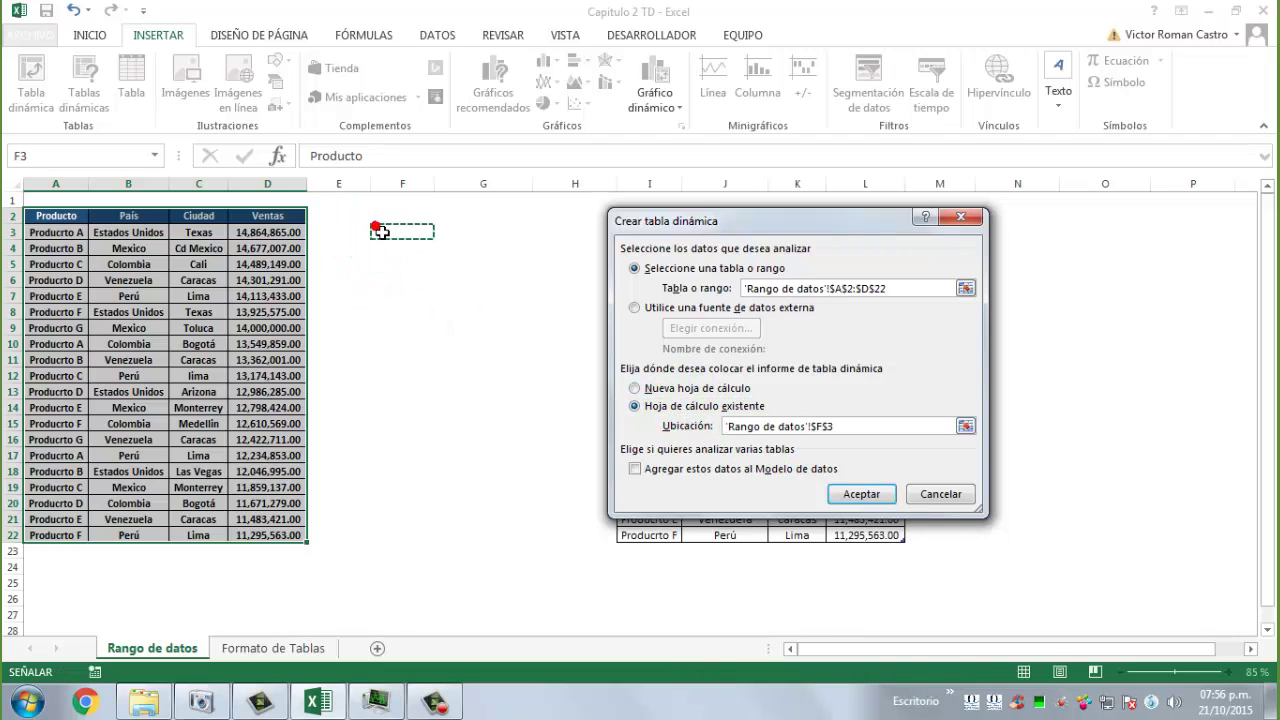
{"action": "left_click", "coordinate": [380, 218]}
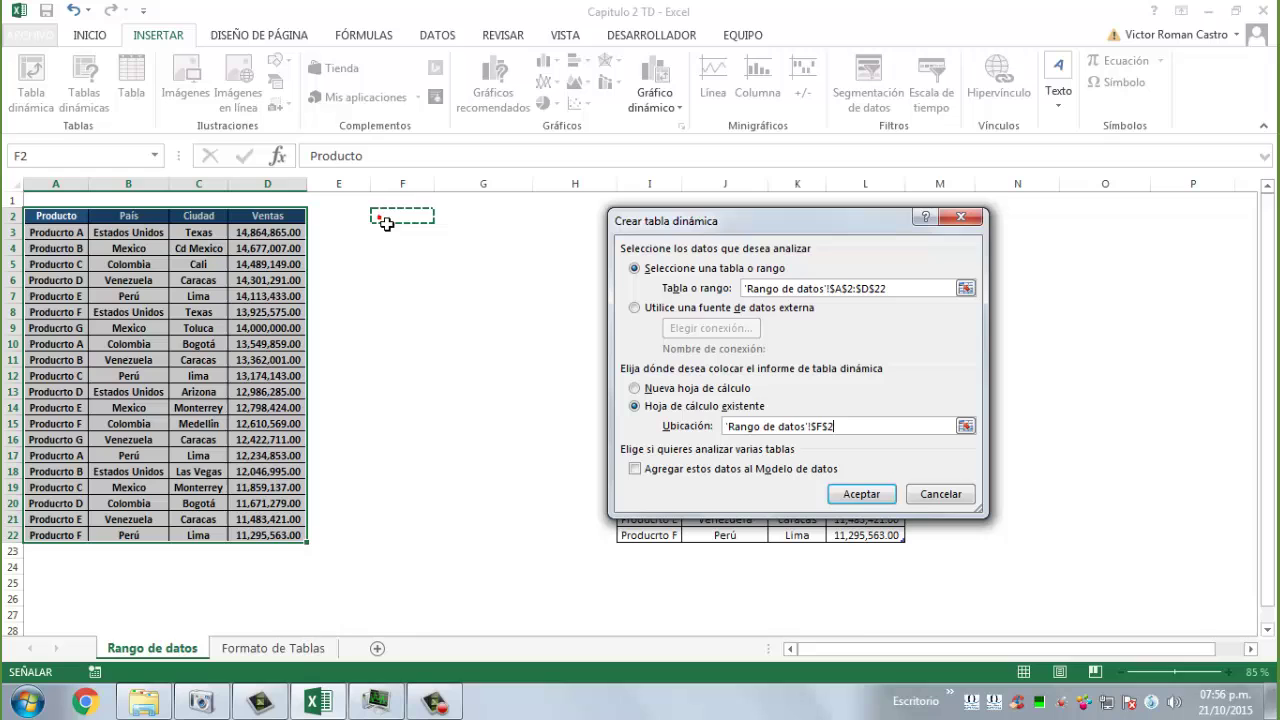
{"action": "left_click", "coordinate": [862, 496]}
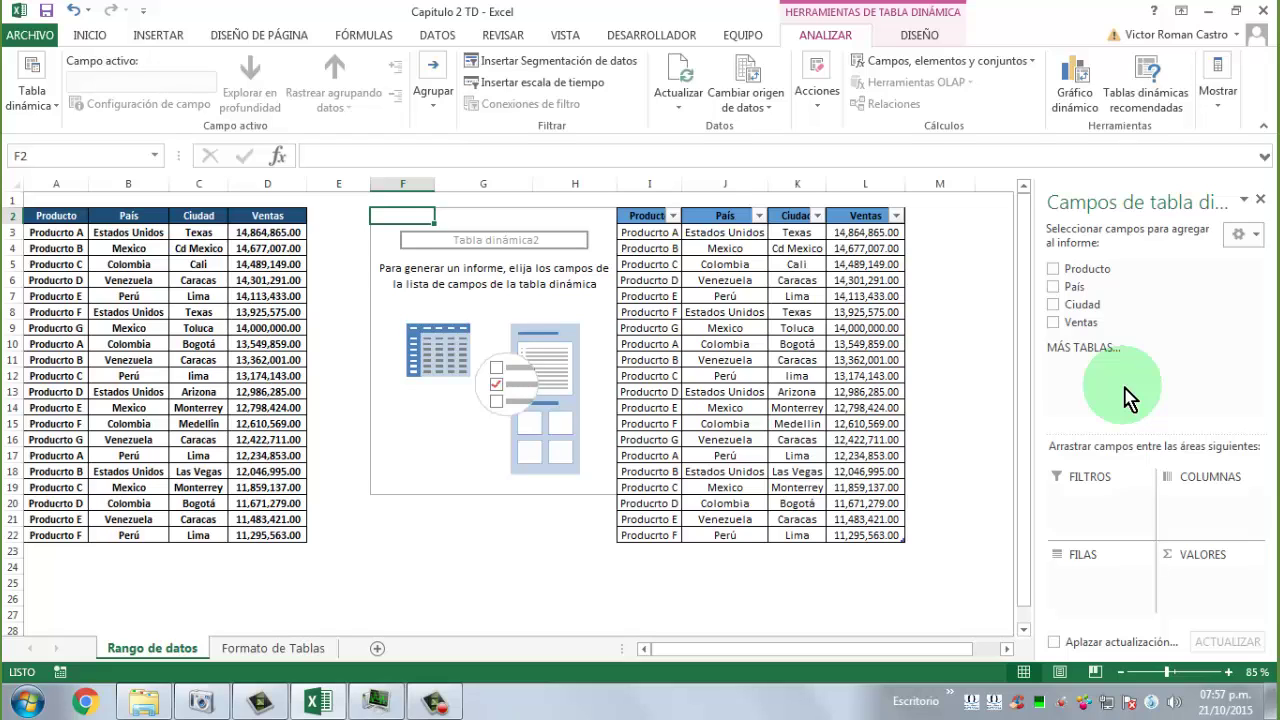
Set up the pivot table at F2 with Producto as rows and the sum of Ventas as values
{"action": "left_click_drag", "start_coordinate": [1090, 268], "coordinate": [1108, 584]}
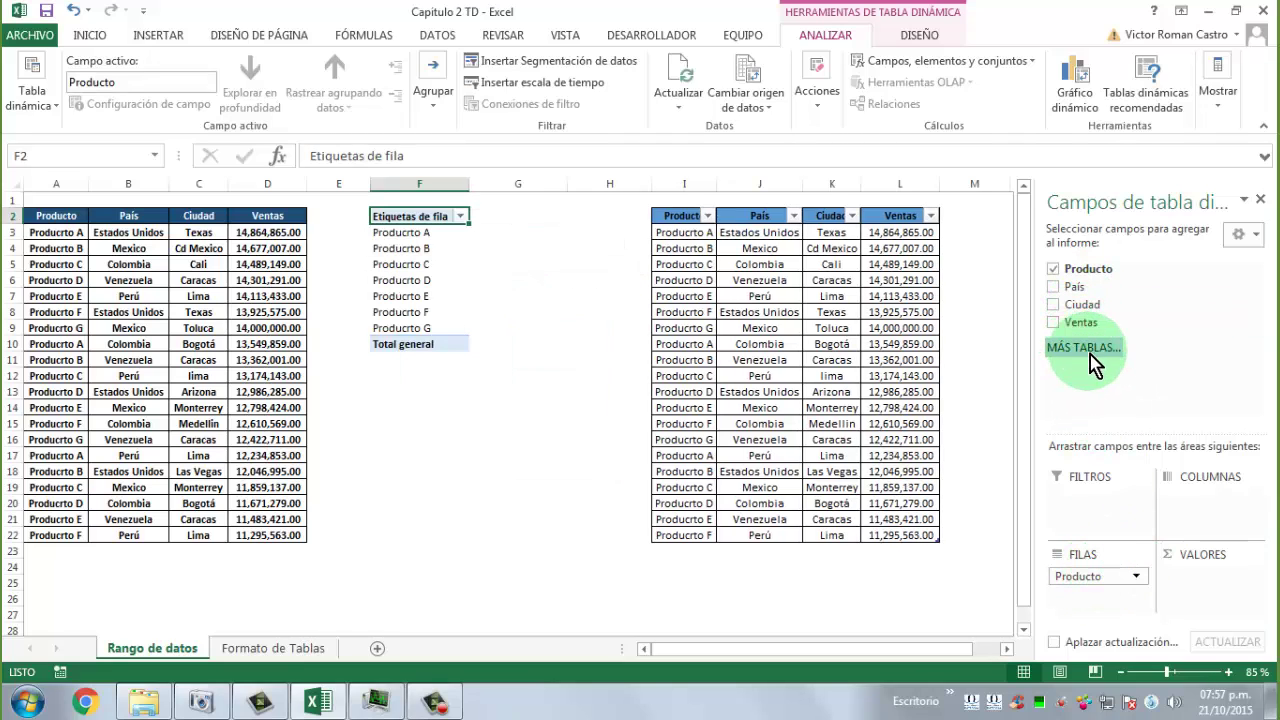
{"action": "left_click_drag", "start_coordinate": [1080, 322], "coordinate": [1210, 597]}
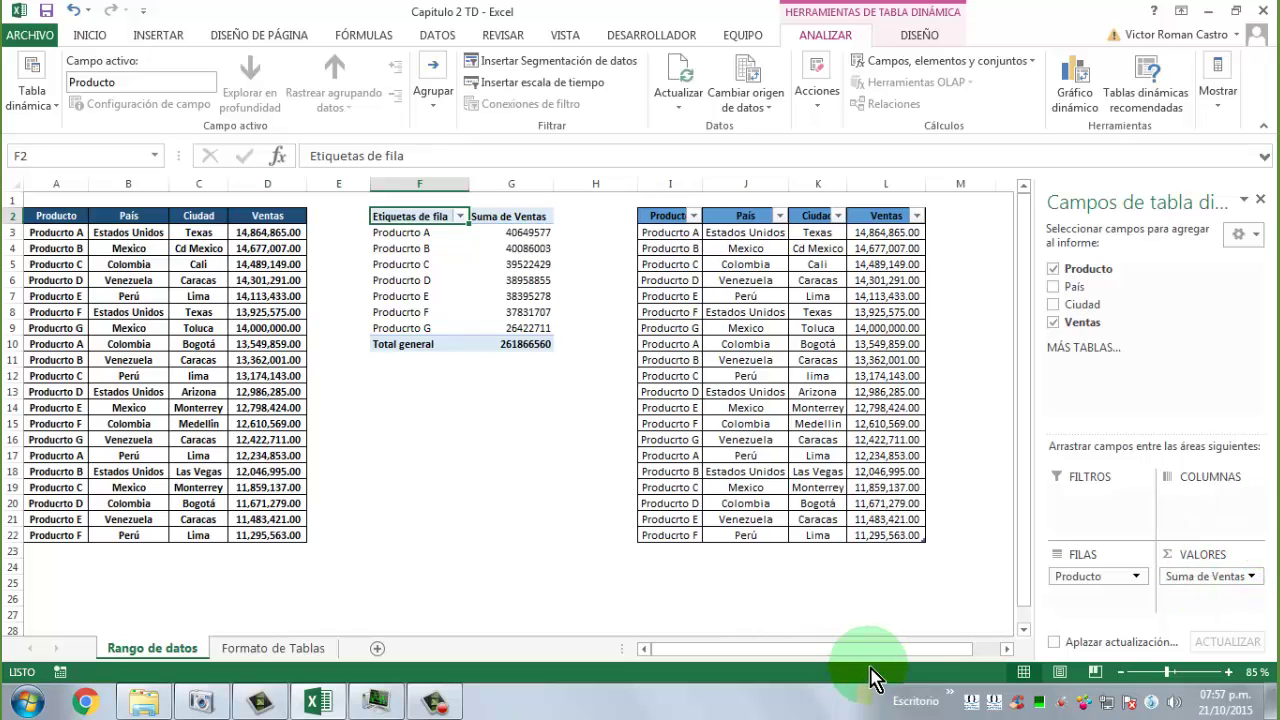
Create a pivot table from the formatted table Tabla1, placed in the existing worksheet at cell N2
{"action": "left_click_drag", "start_coordinate": [900, 650], "coordinate": [926, 650]}
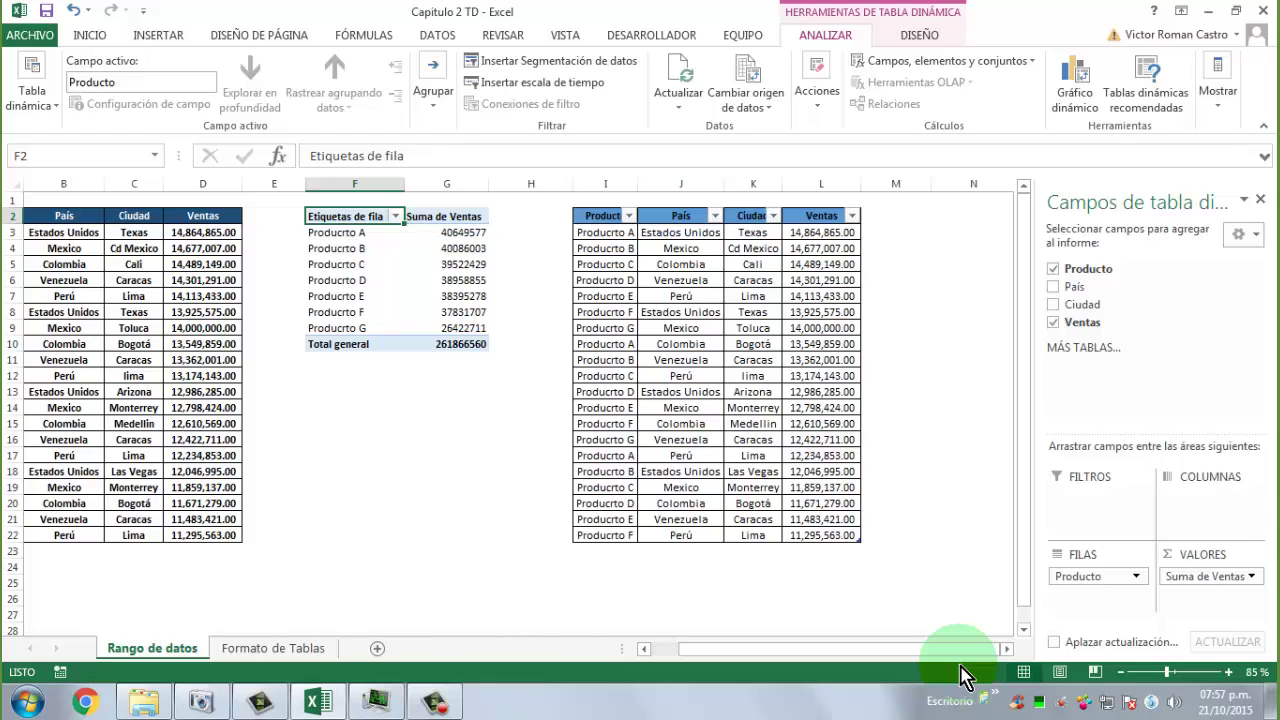
{"action": "left_click", "coordinate": [603, 218]}
{"action": "left_click_drag", "start_coordinate": [680, 222], "coordinate": [845, 543]}
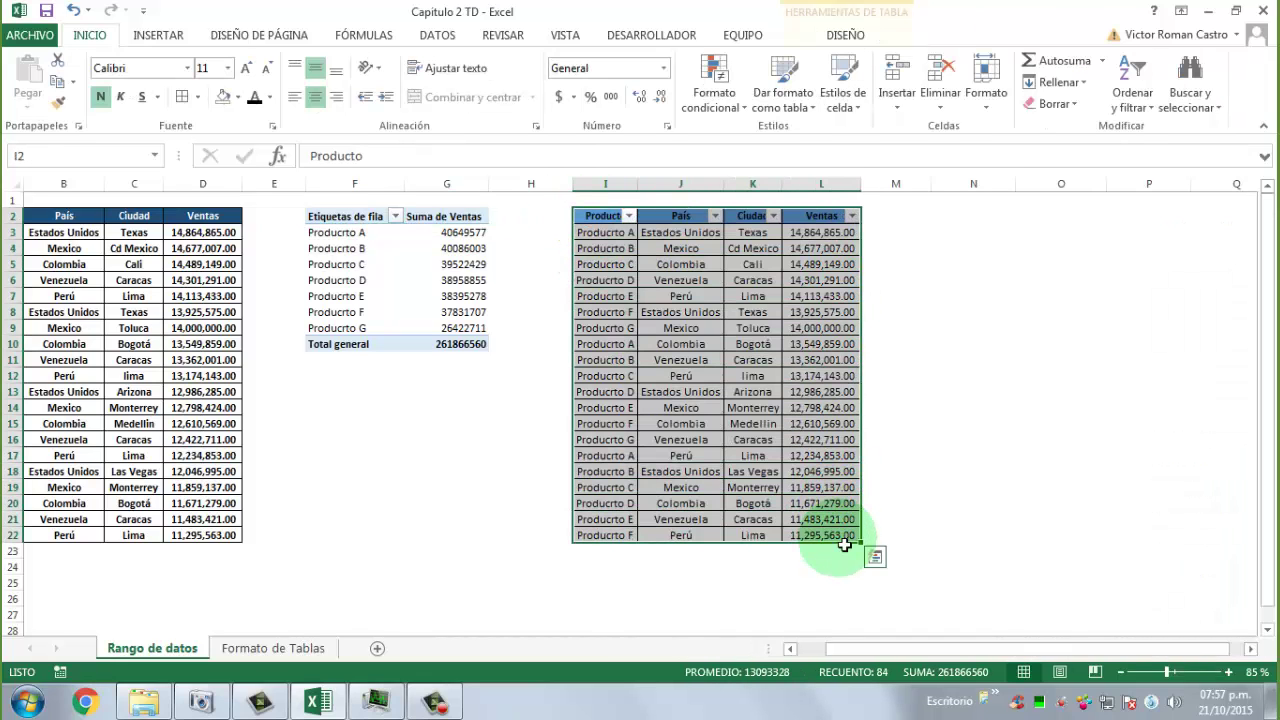
{"action": "left_click", "coordinate": [162, 36]}
{"action": "left_click", "coordinate": [34, 78]}
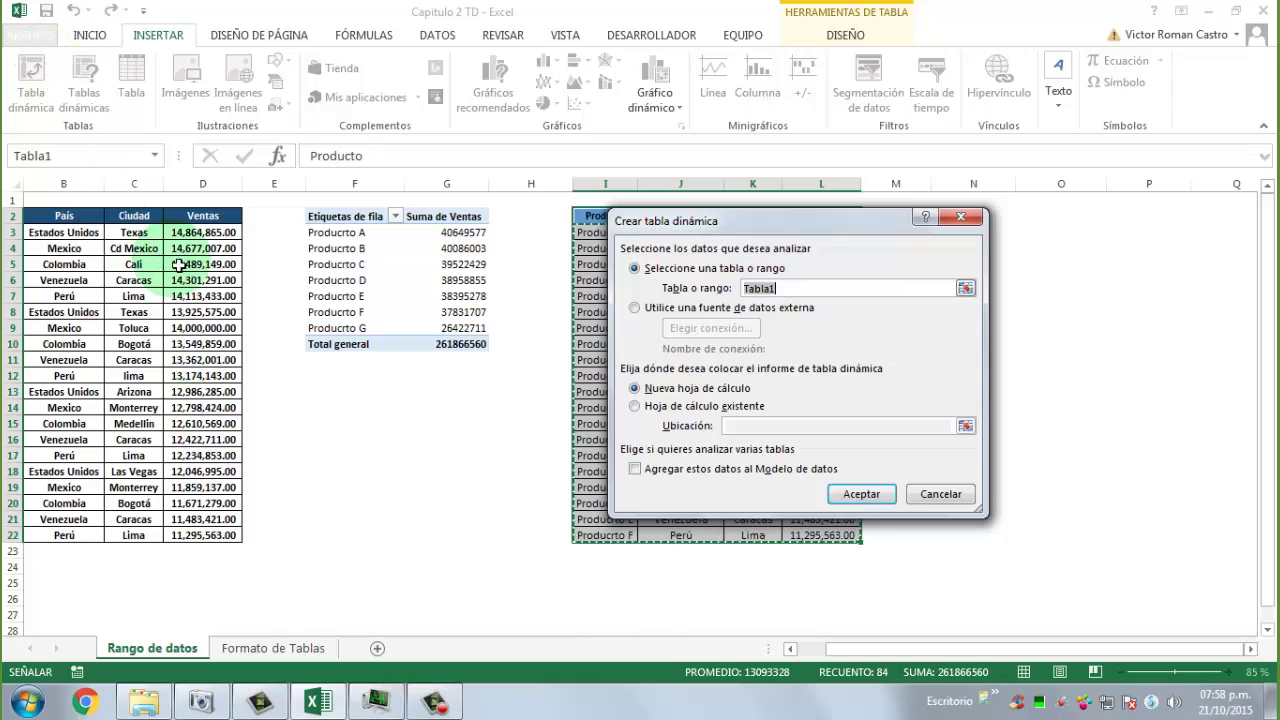
{"action": "left_click", "coordinate": [648, 406]}
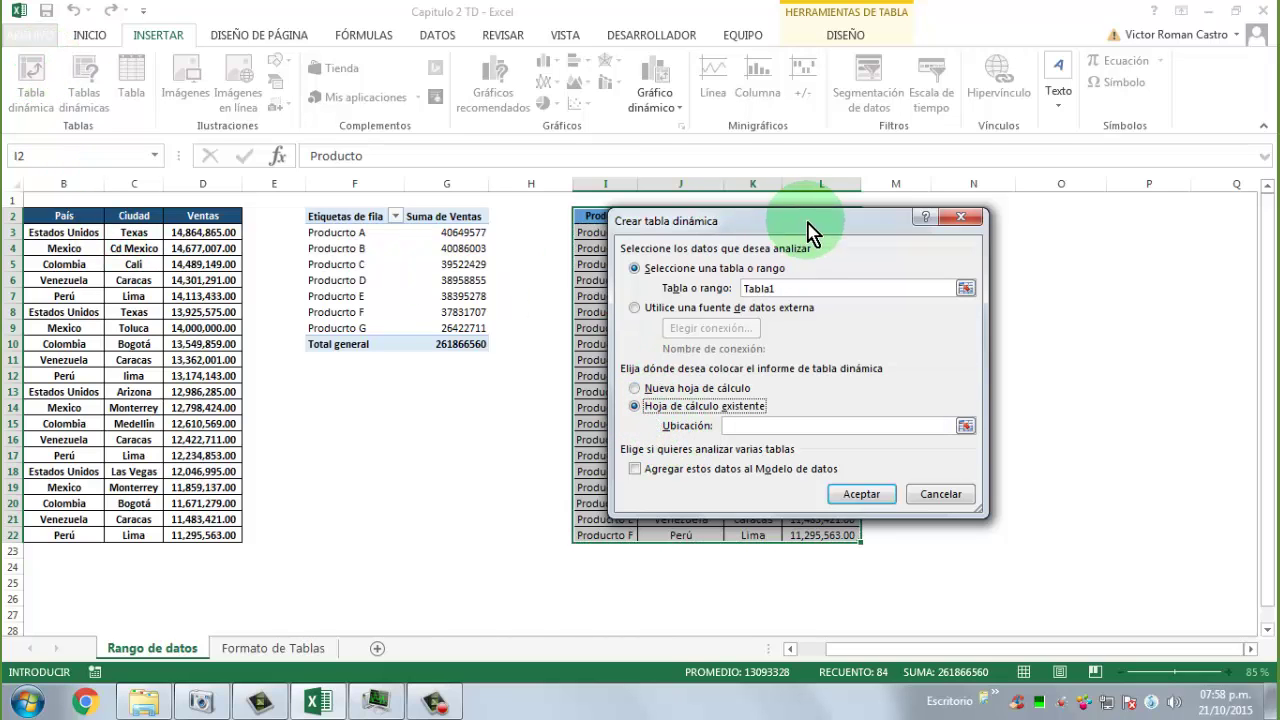
{"action": "left_click_drag", "start_coordinate": [814, 222], "coordinate": [1003, 350]}
{"action": "left_click", "coordinate": [943, 222]}
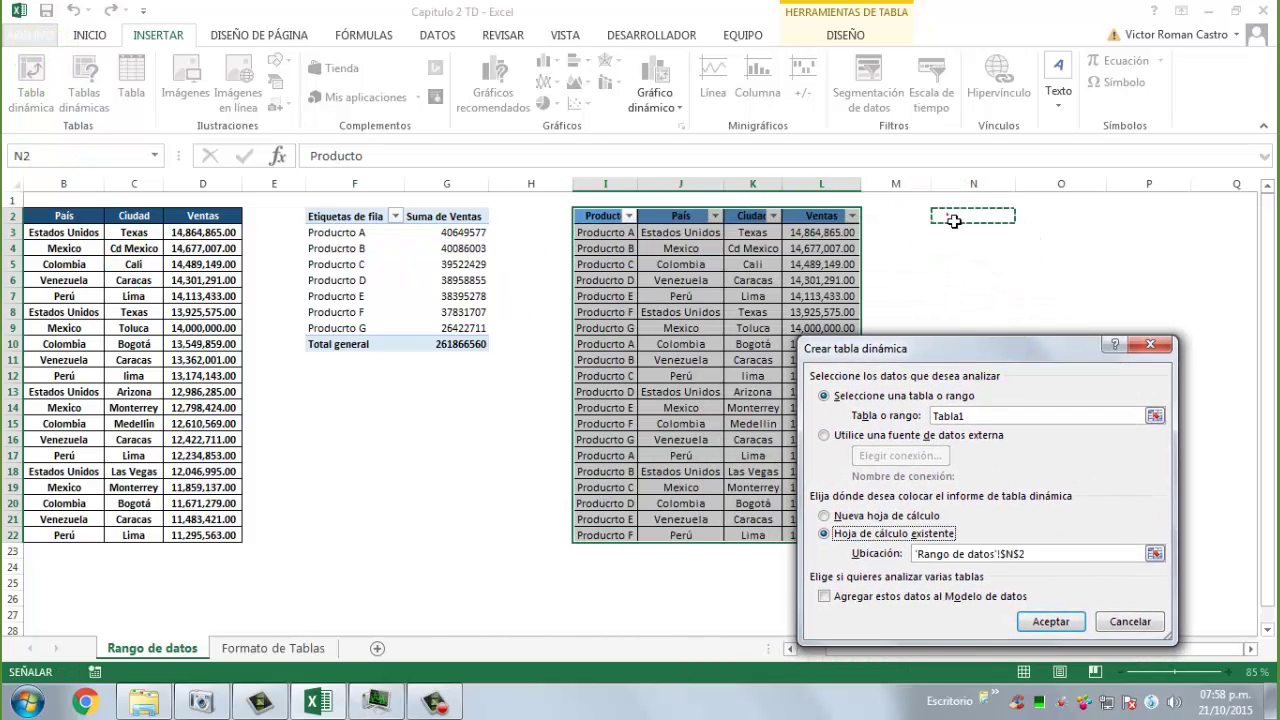
{"action": "left_click", "coordinate": [1036, 623]}
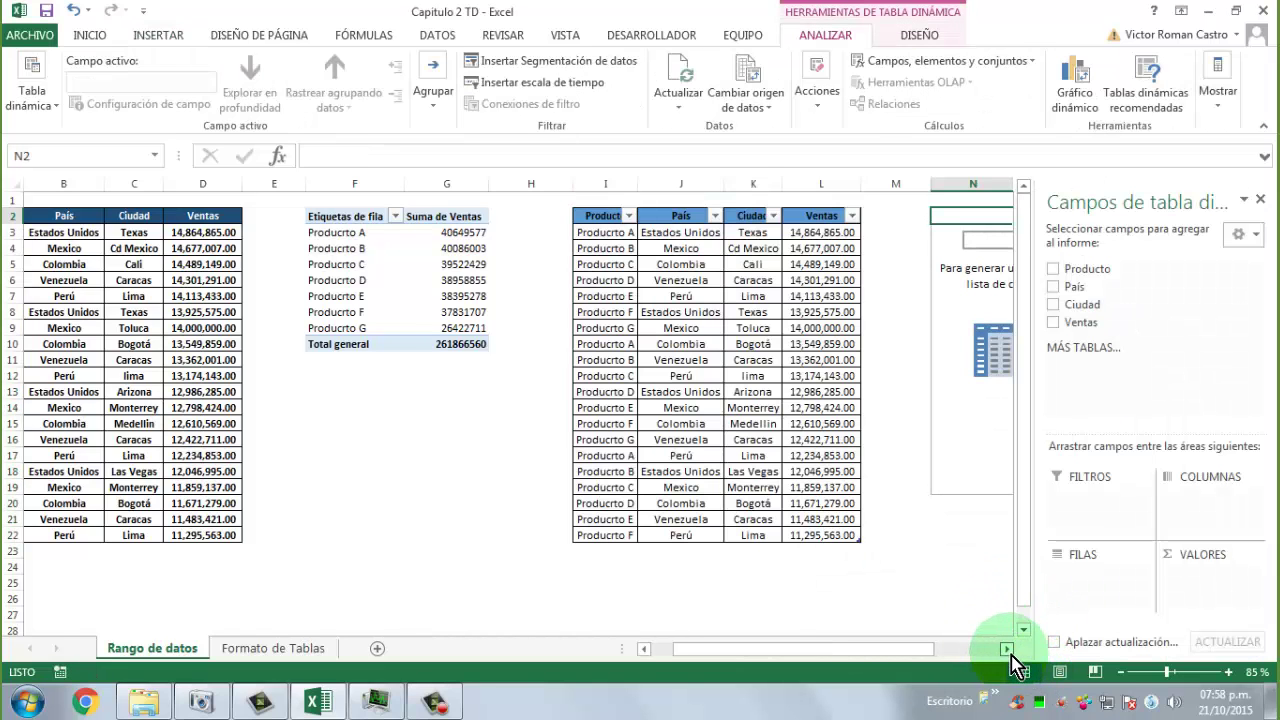
Set up the pivot table at N2 with Producto as rows and the sum of Ventas as values
{"action": "left_click", "coordinate": [1008, 649]}
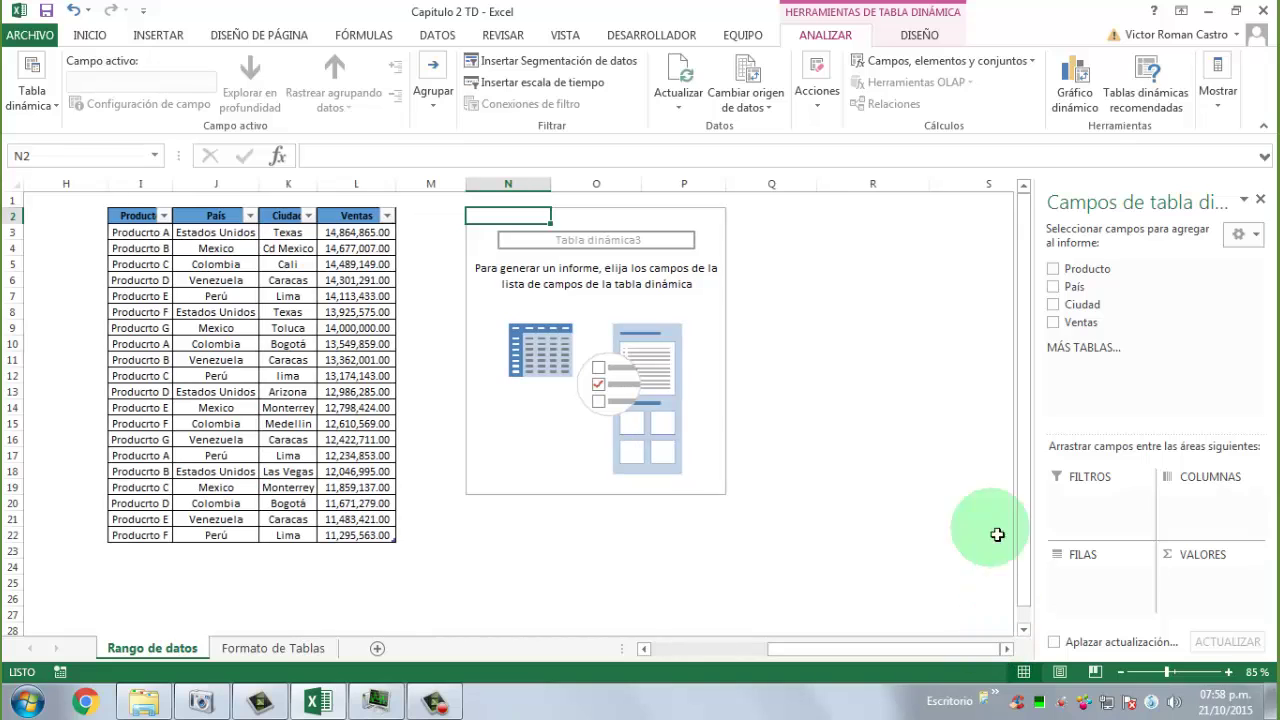
{"action": "left_click_drag", "start_coordinate": [1072, 278], "coordinate": [1120, 594]}
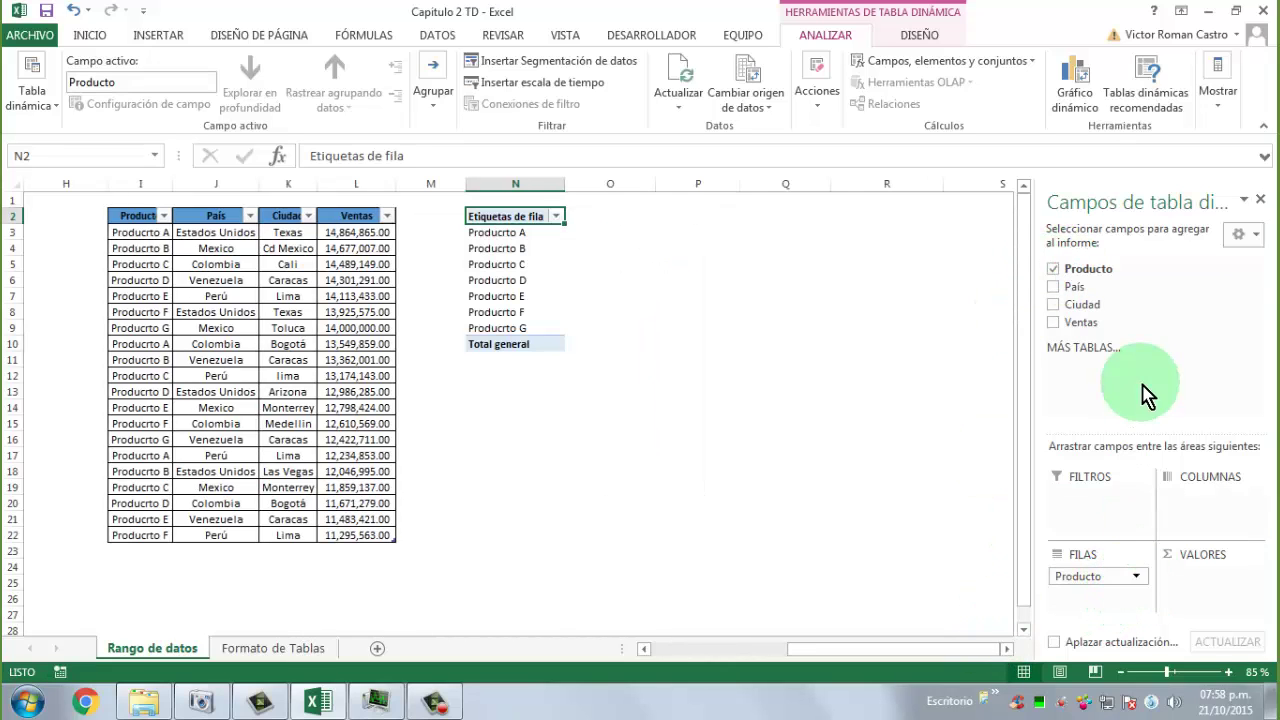
{"action": "left_click_drag", "start_coordinate": [1110, 324], "coordinate": [1223, 594]}
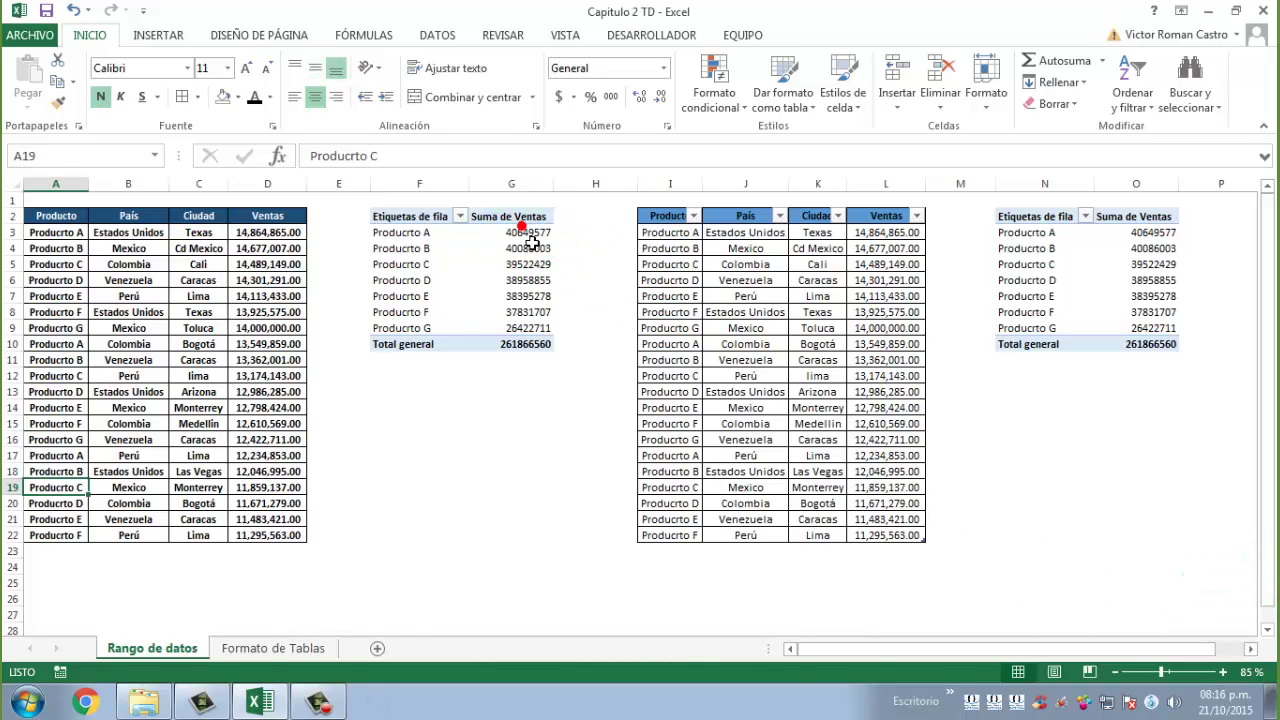
Apply the comma number style with two decimals to the Suma de Ventas values in G3:G10
{"action": "left_click_drag", "start_coordinate": [525, 234], "coordinate": [552, 344]}
{"action": "key", "text": "alt"}
{"action": "key", "text": "o"}
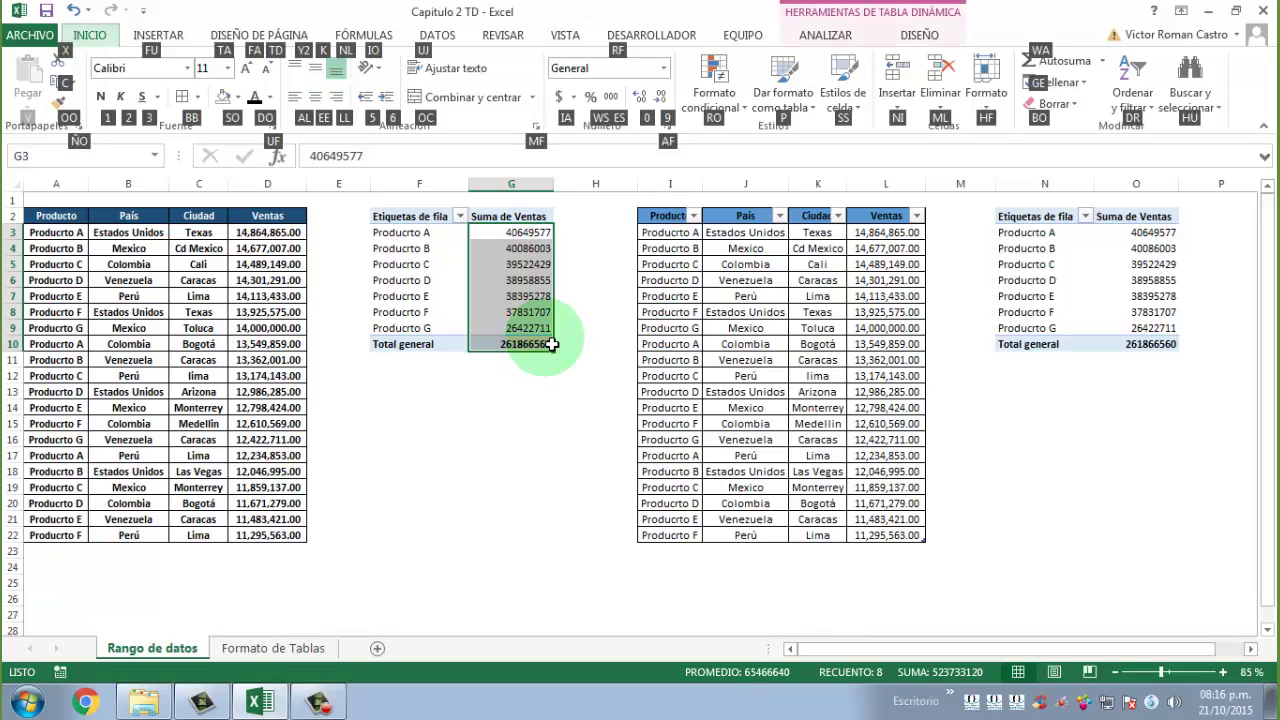
{"action": "key", "text": "k"}
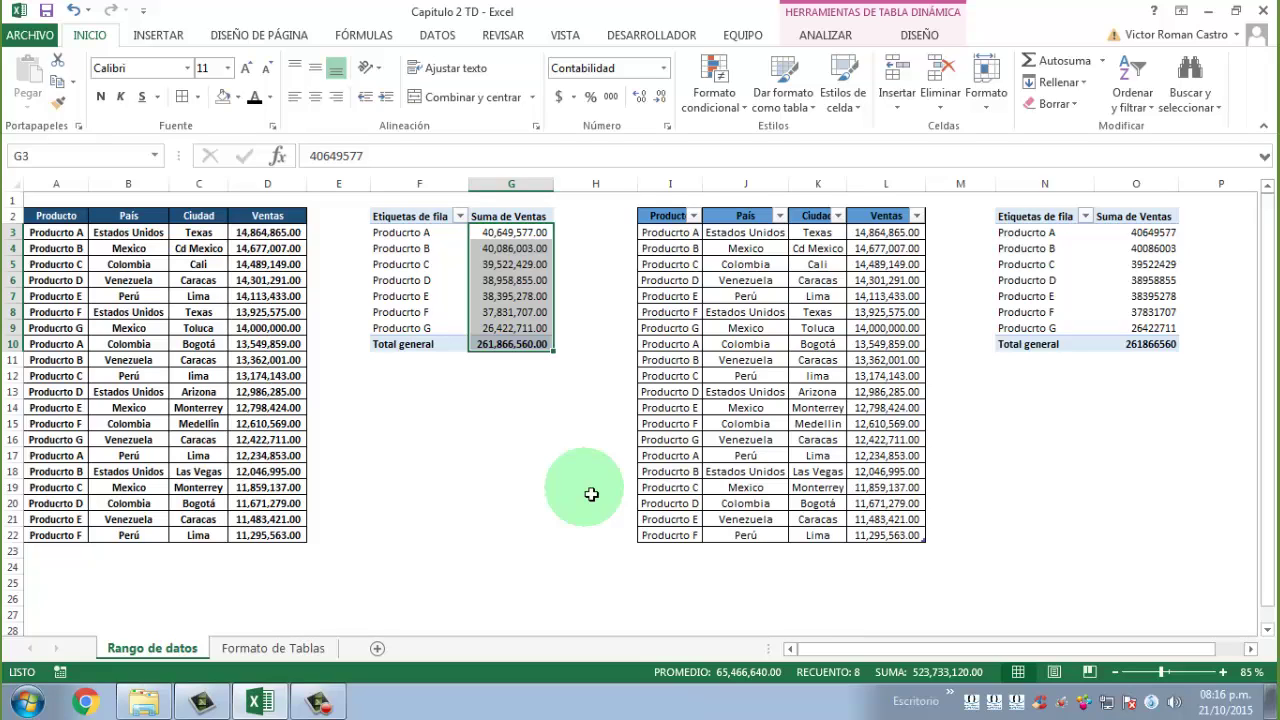
Append copies of the records in A18:D22 below the plain data range, starting at A23
{"action": "left_click", "coordinate": [75, 474]}
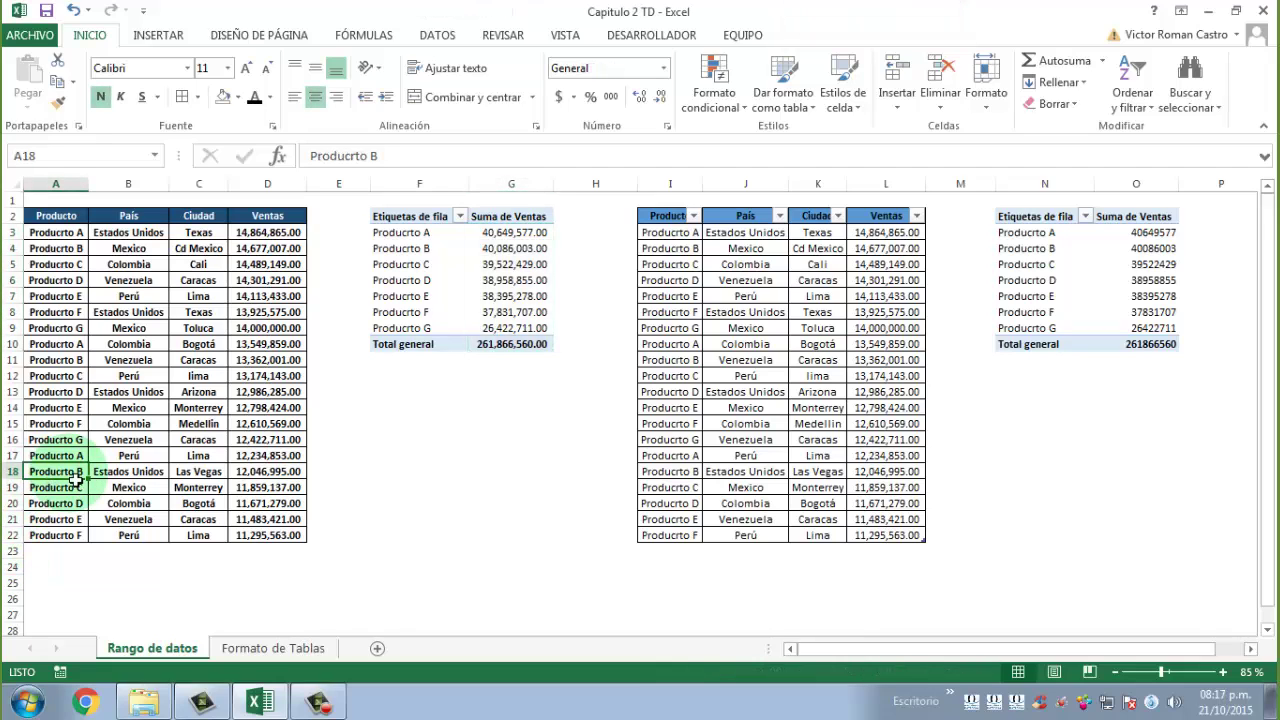
{"action": "left_click_drag", "start_coordinate": [75, 478], "coordinate": [247, 540]}
{"action": "key", "text": "ctrl+c"}
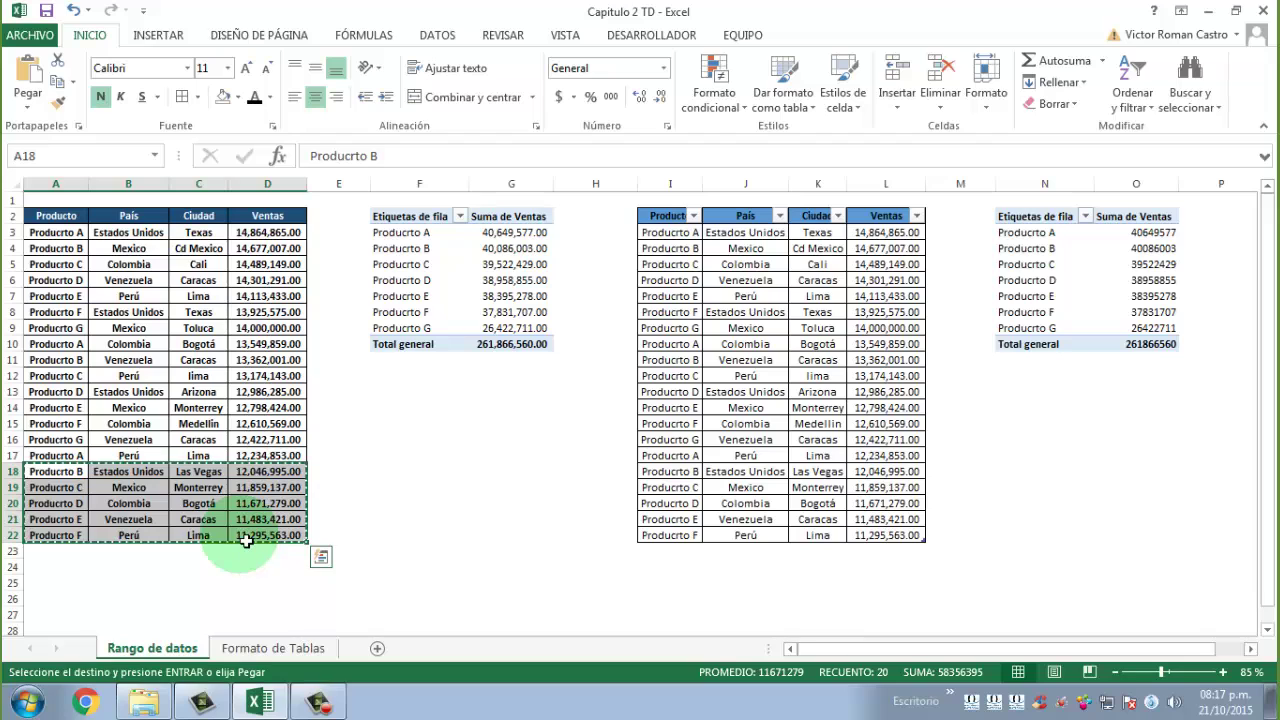
{"action": "left_click", "coordinate": [55, 551]}
{"action": "key", "text": "ctrl+v"}
{"action": "left_click", "coordinate": [267, 567]}
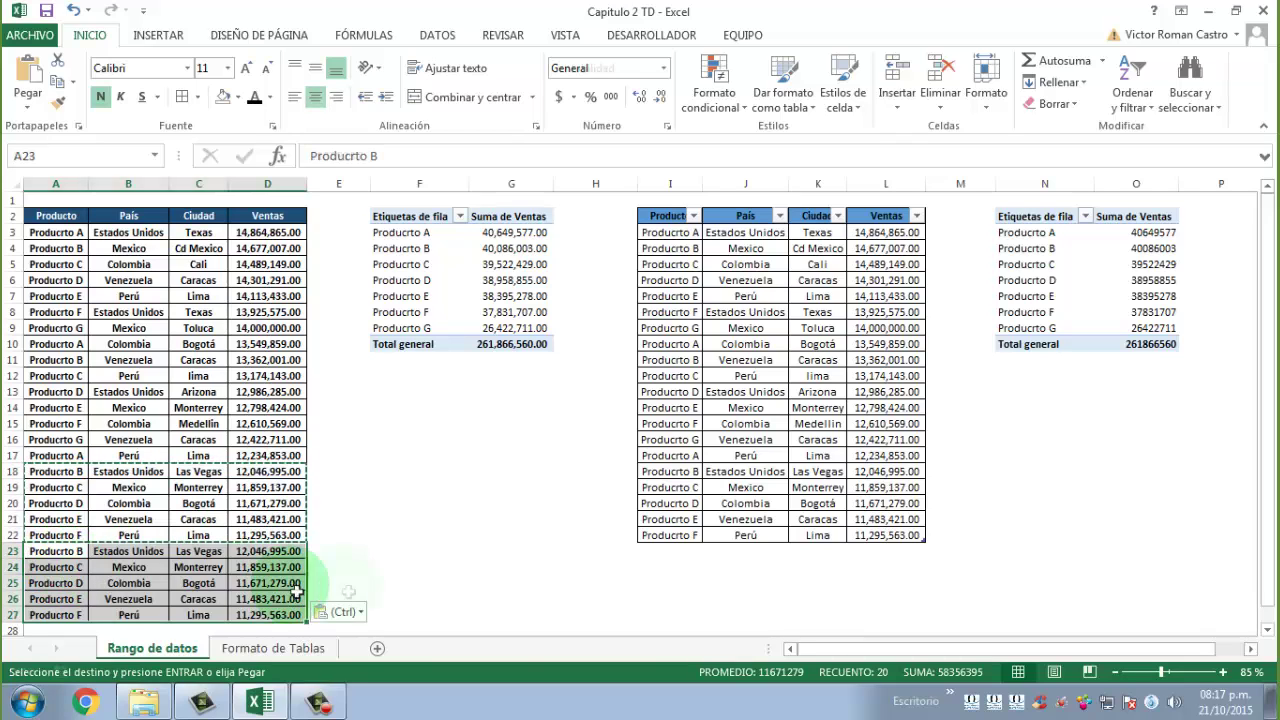
{"action": "key", "text": "Escape"}
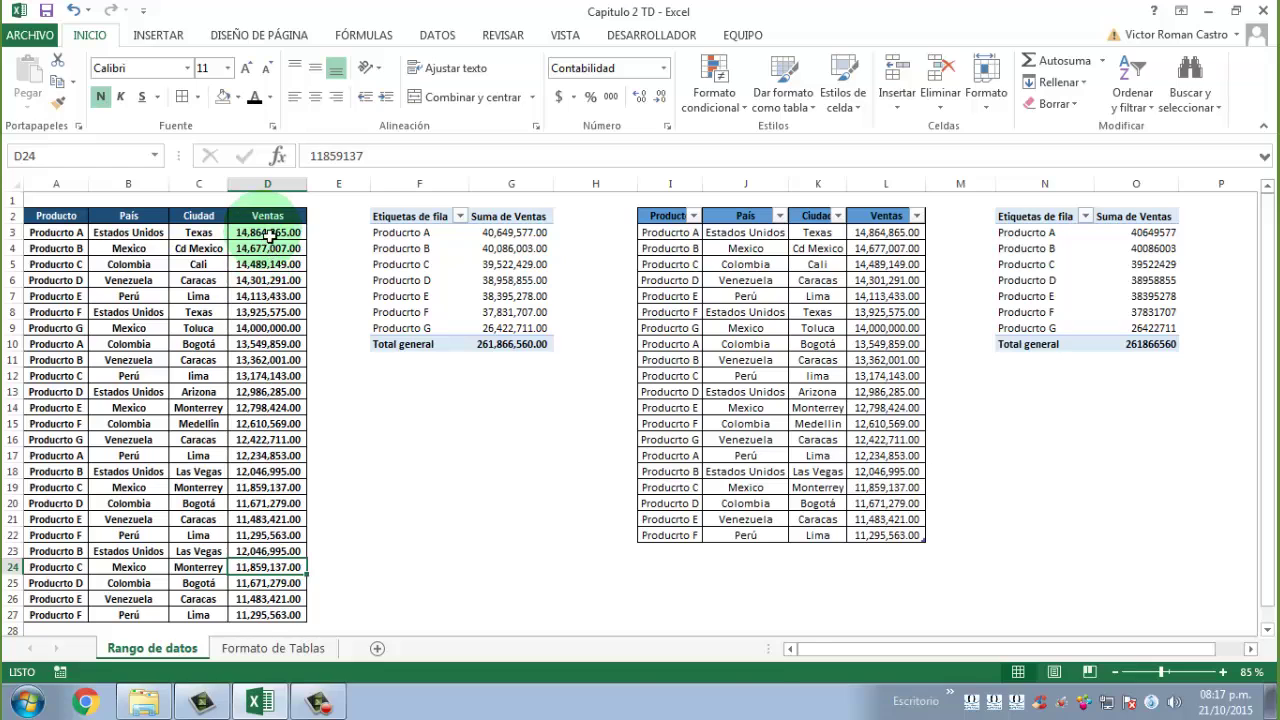
Change the source range of the pivot table at F2 to A2:D27 on the Rango de datos sheet
{"action": "left_click_drag", "start_coordinate": [267, 232], "coordinate": [289, 612]}
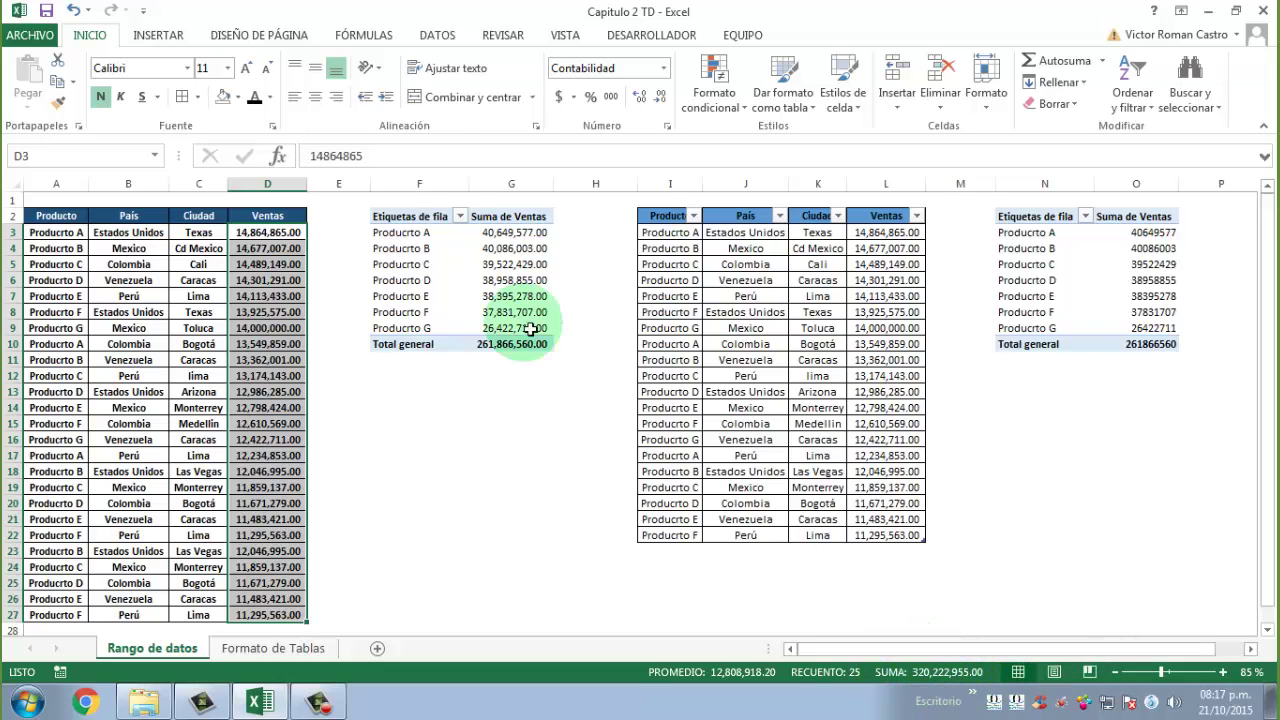
{"action": "left_click", "coordinate": [505, 297]}
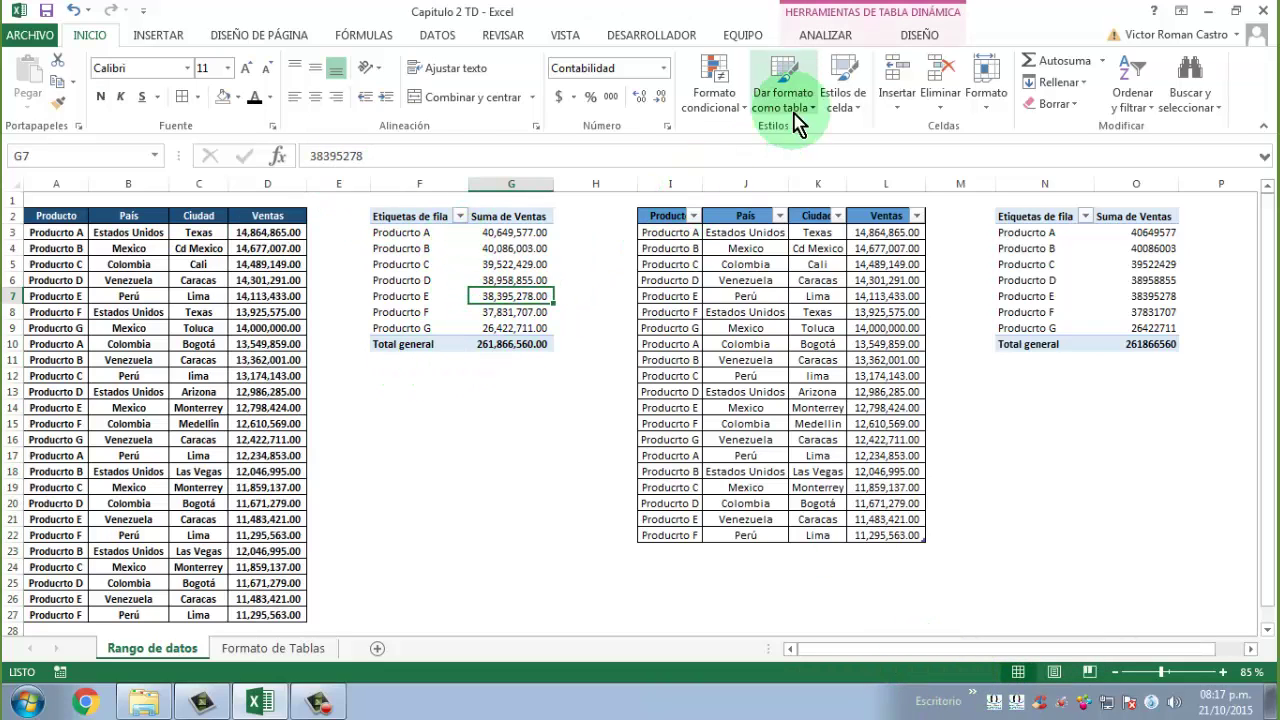
{"action": "left_click", "coordinate": [821, 38]}
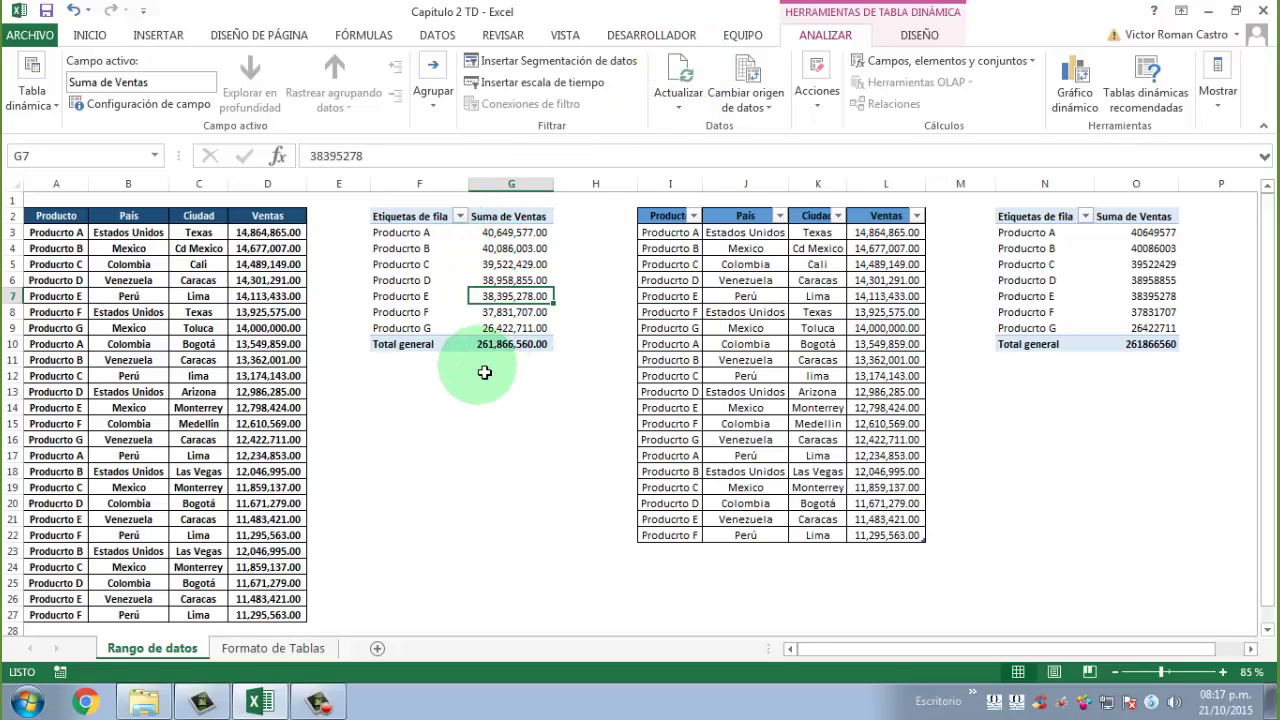
{"action": "left_click", "coordinate": [510, 344]}
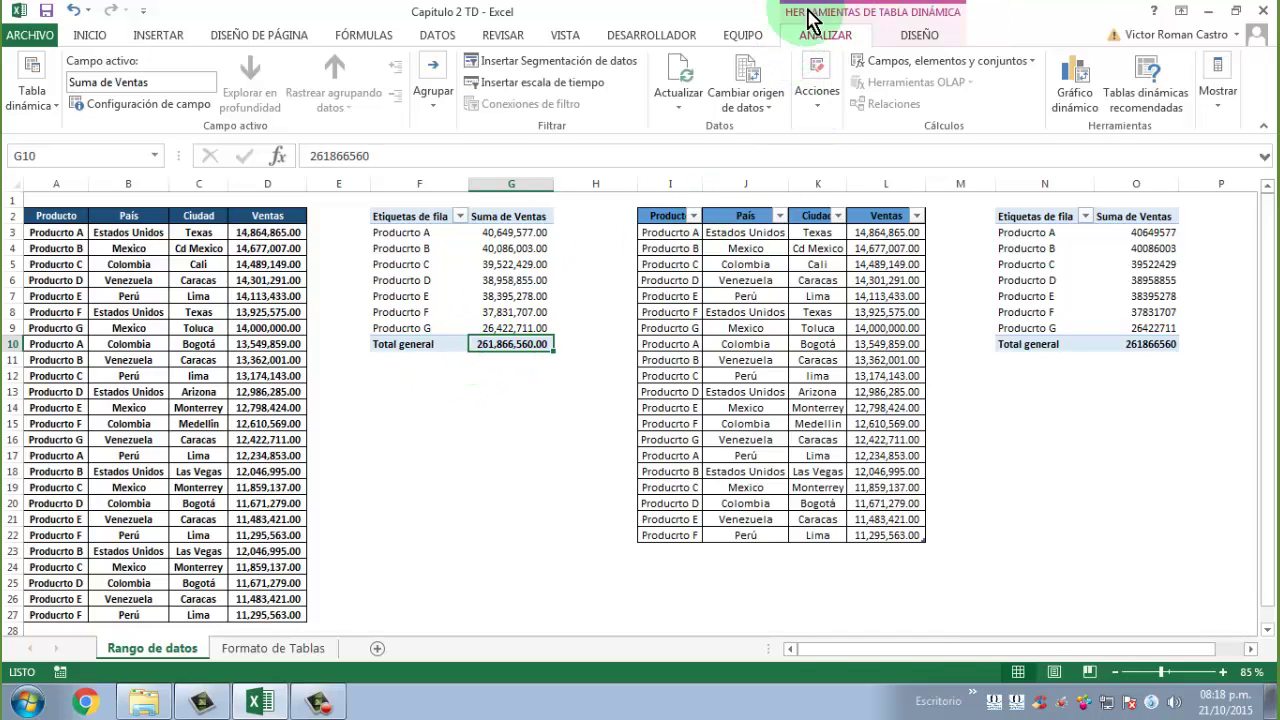
{"action": "left_click", "coordinate": [772, 75]}
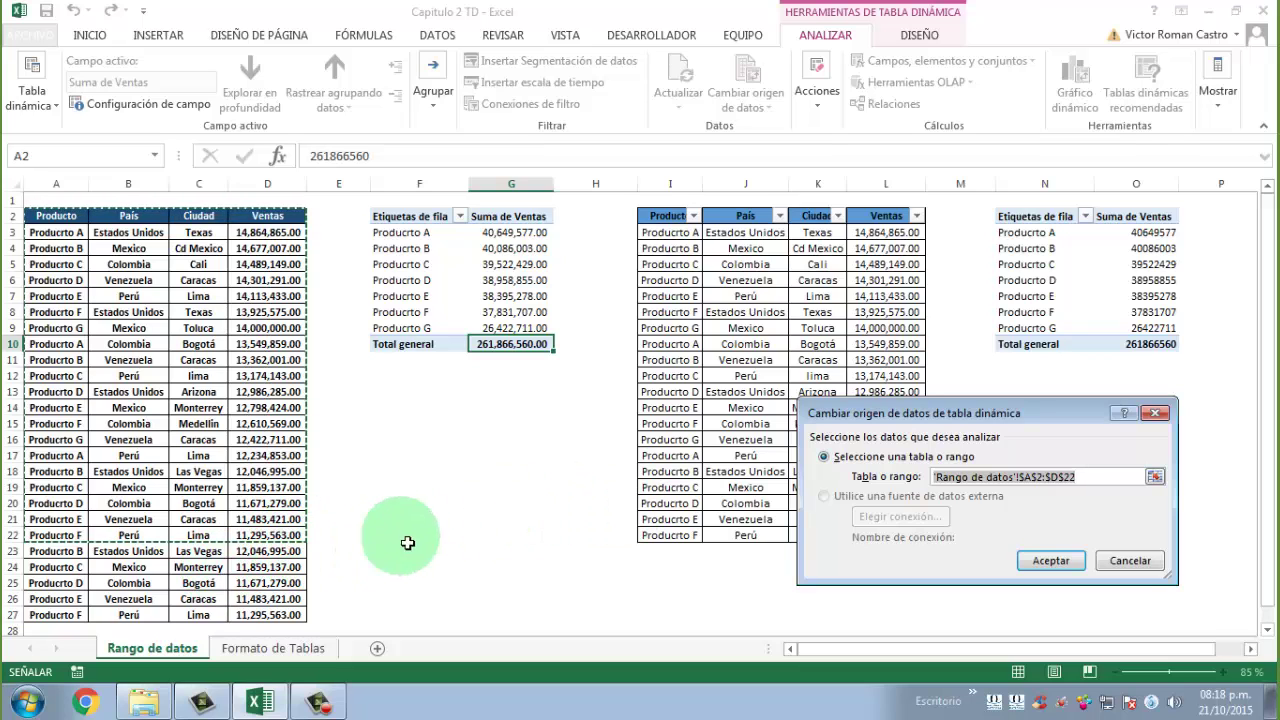
{"action": "left_click_drag", "start_coordinate": [56, 217], "coordinate": [300, 618]}
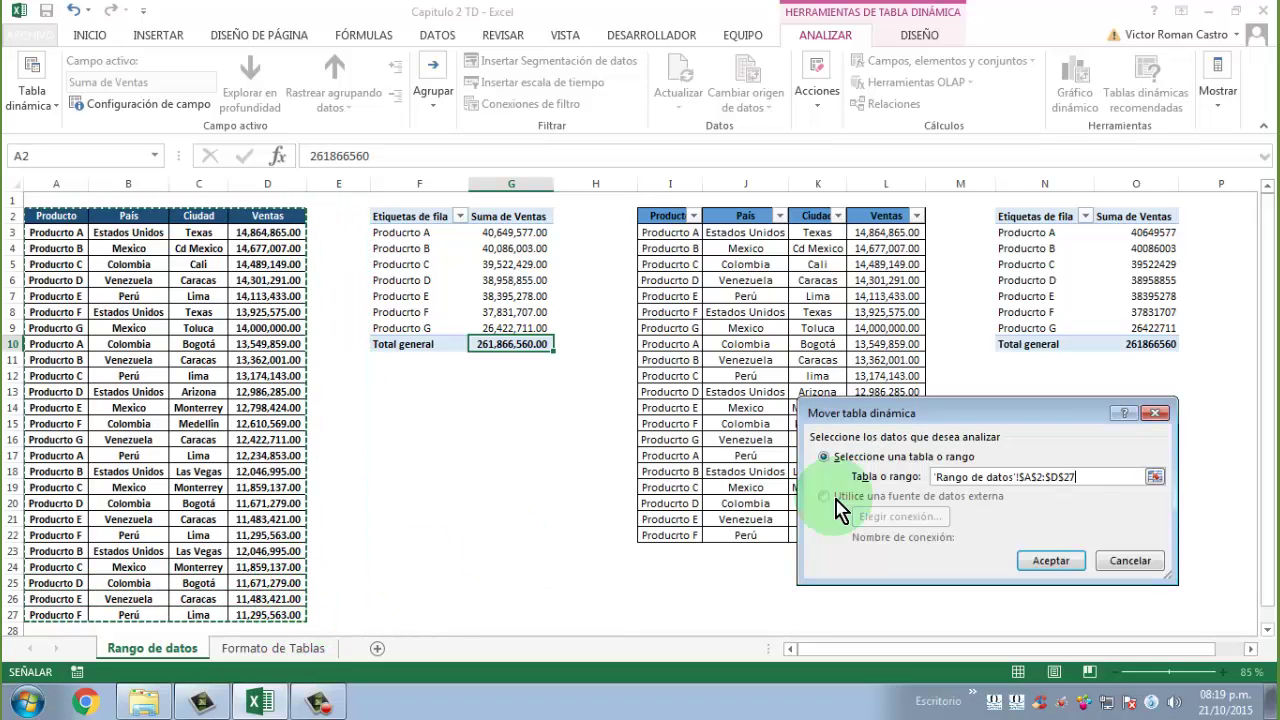
{"action": "left_click", "coordinate": [1052, 561]}
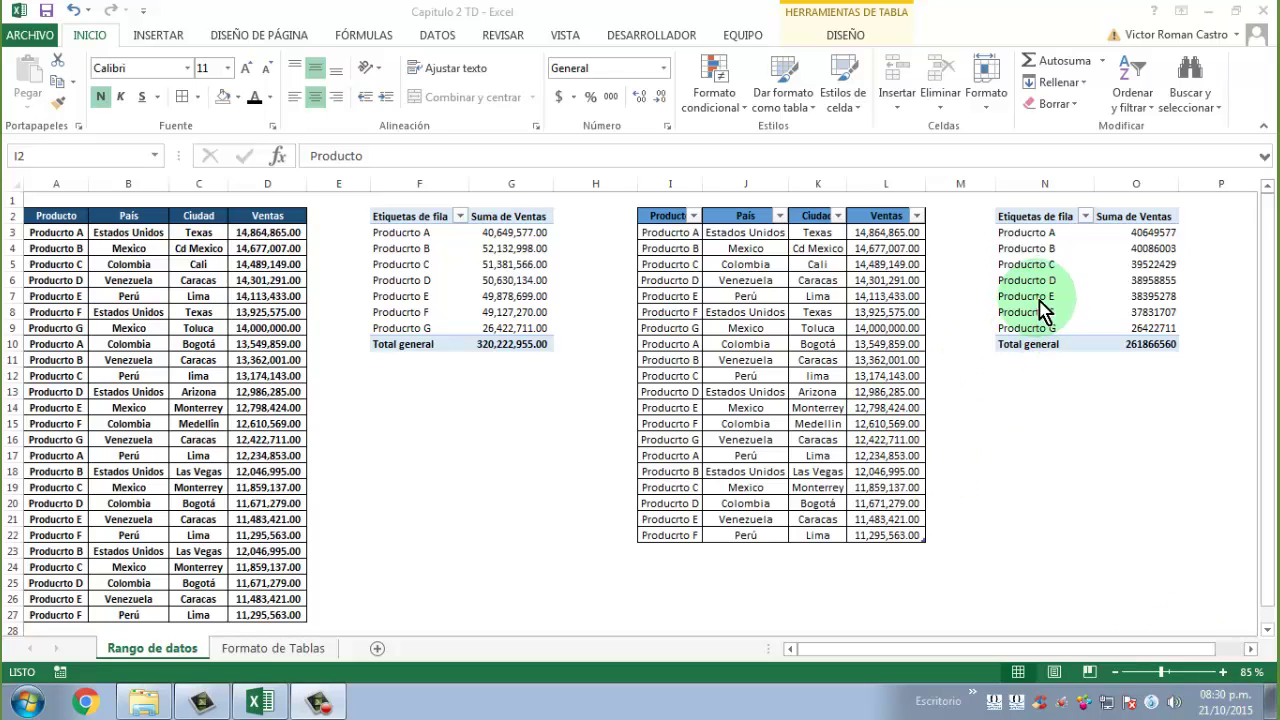
Append copies of the records in I19:L22 directly below the formatted table, starting at I23
{"action": "left_click", "coordinate": [1040, 265]}
{"action": "left_click_drag", "start_coordinate": [640, 216], "coordinate": [914, 535]}
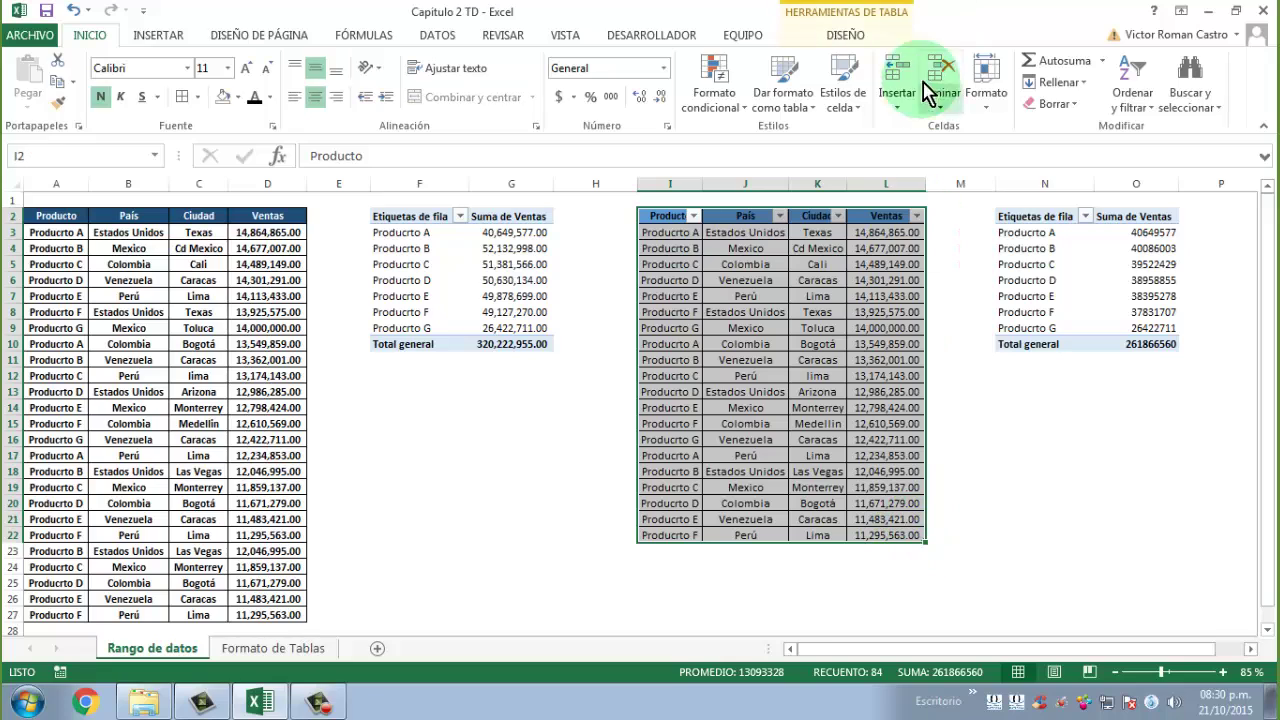
{"action": "left_click", "coordinate": [845, 36]}
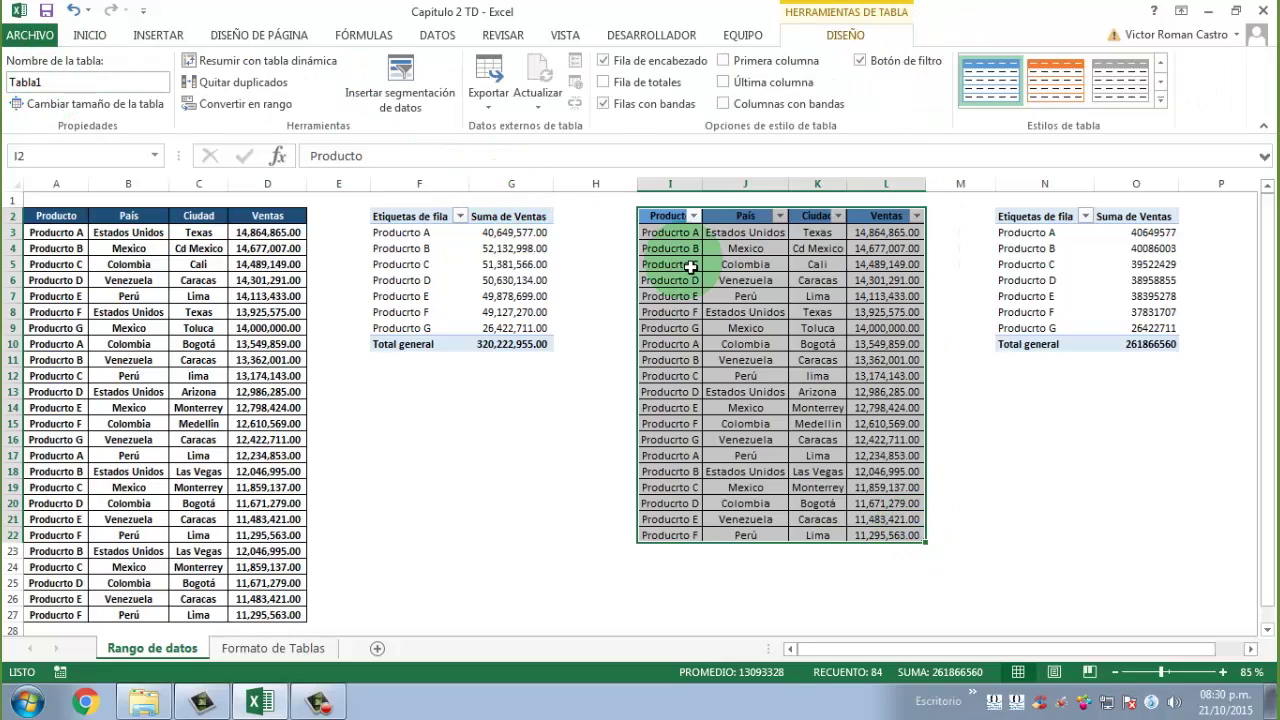
{"action": "left_click_drag", "start_coordinate": [660, 208], "coordinate": [886, 537]}
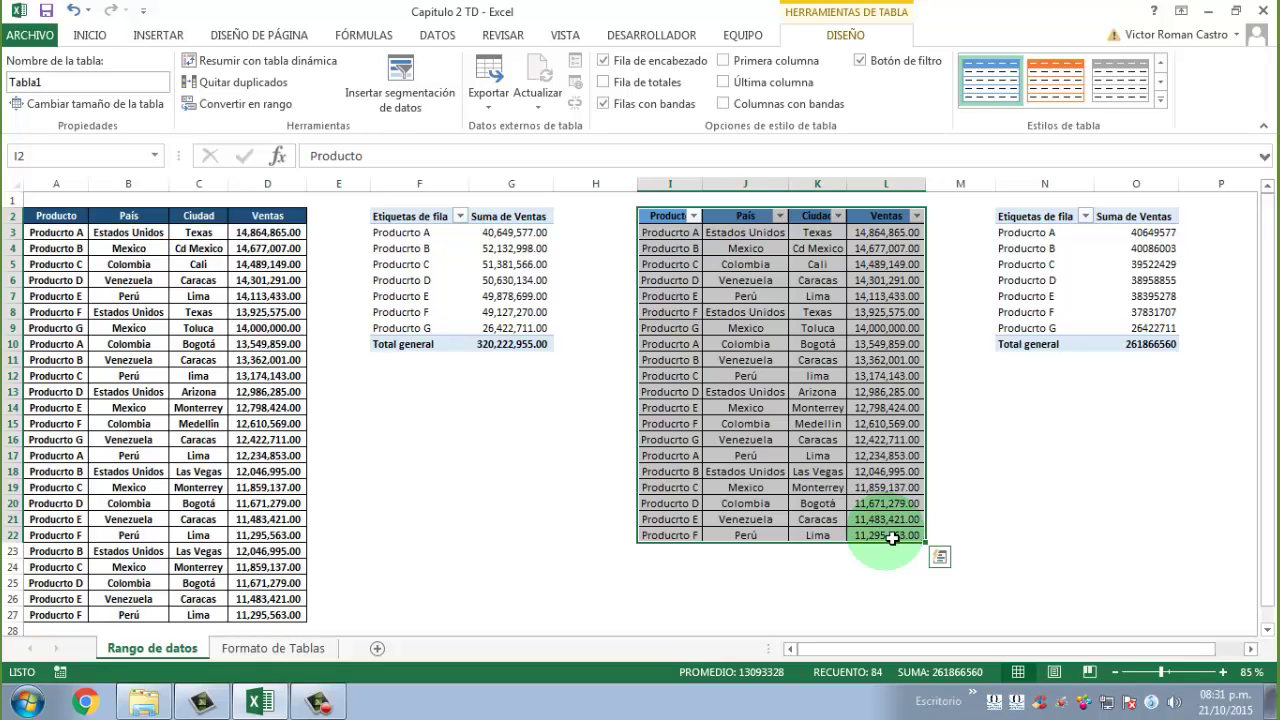
{"action": "left_click_drag", "start_coordinate": [660, 488], "coordinate": [858, 536]}
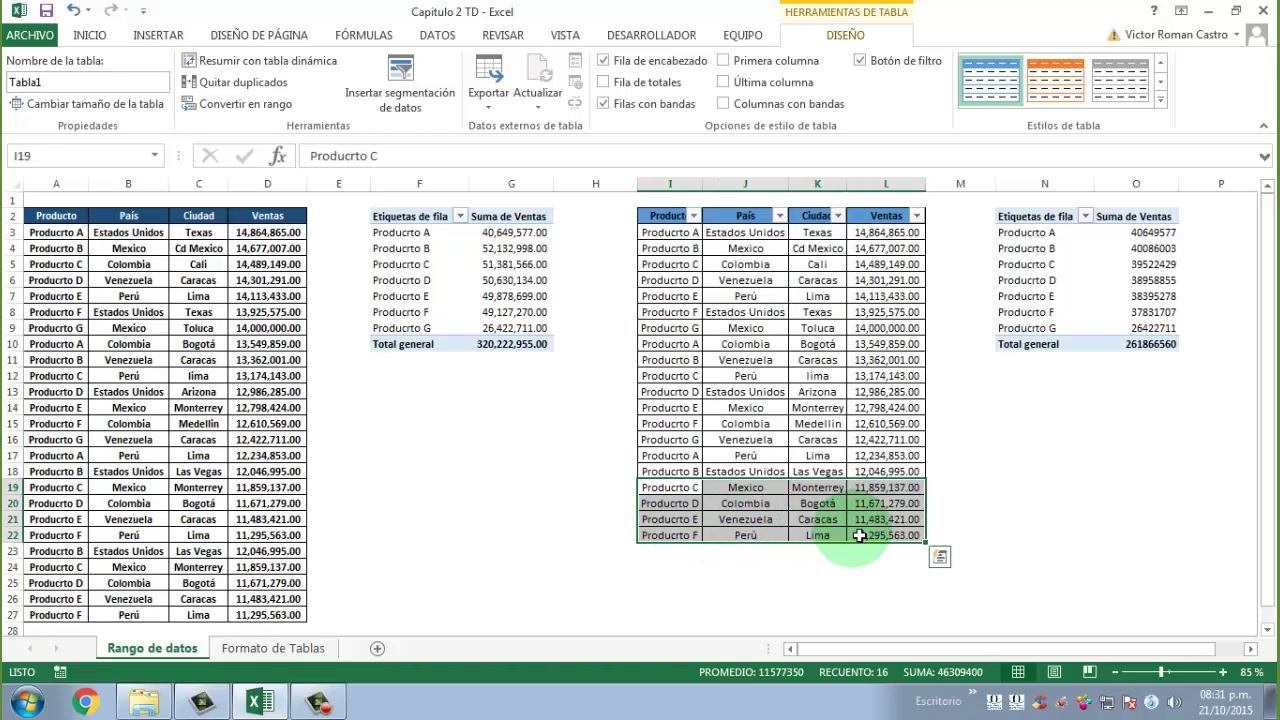
{"action": "key", "text": "ctrl+c"}
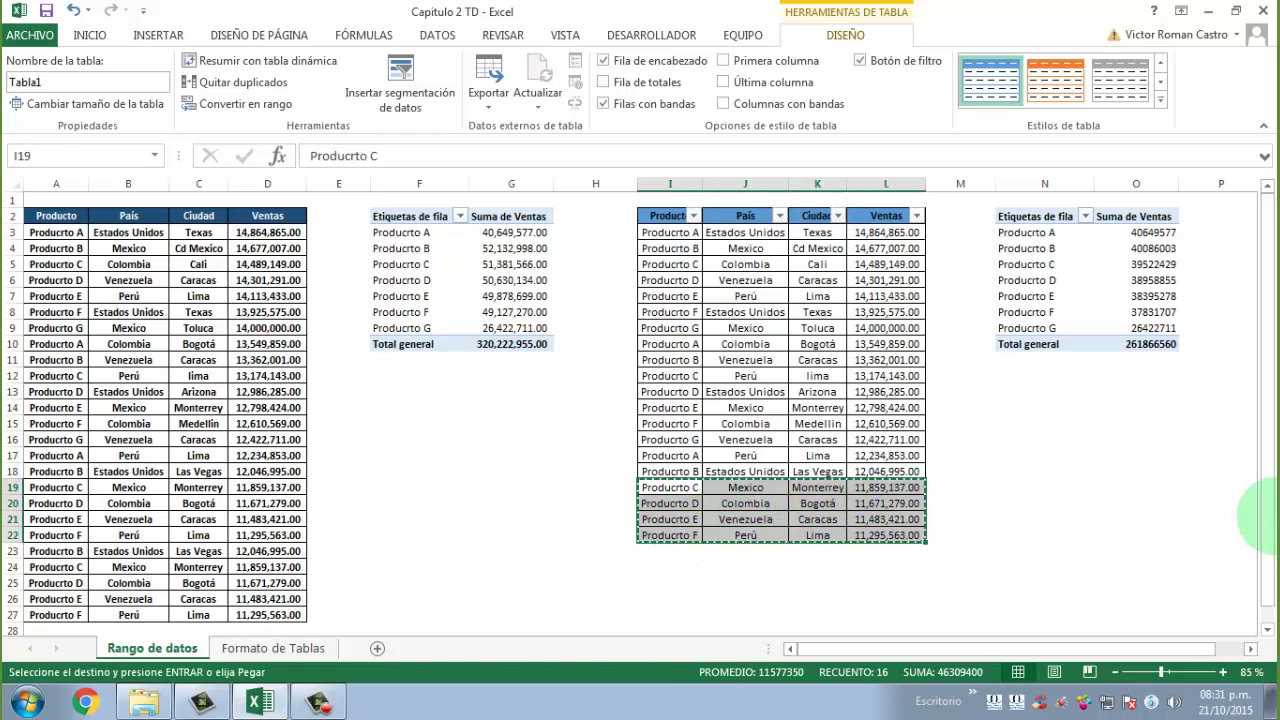
{"action": "left_click", "coordinate": [694, 553]}
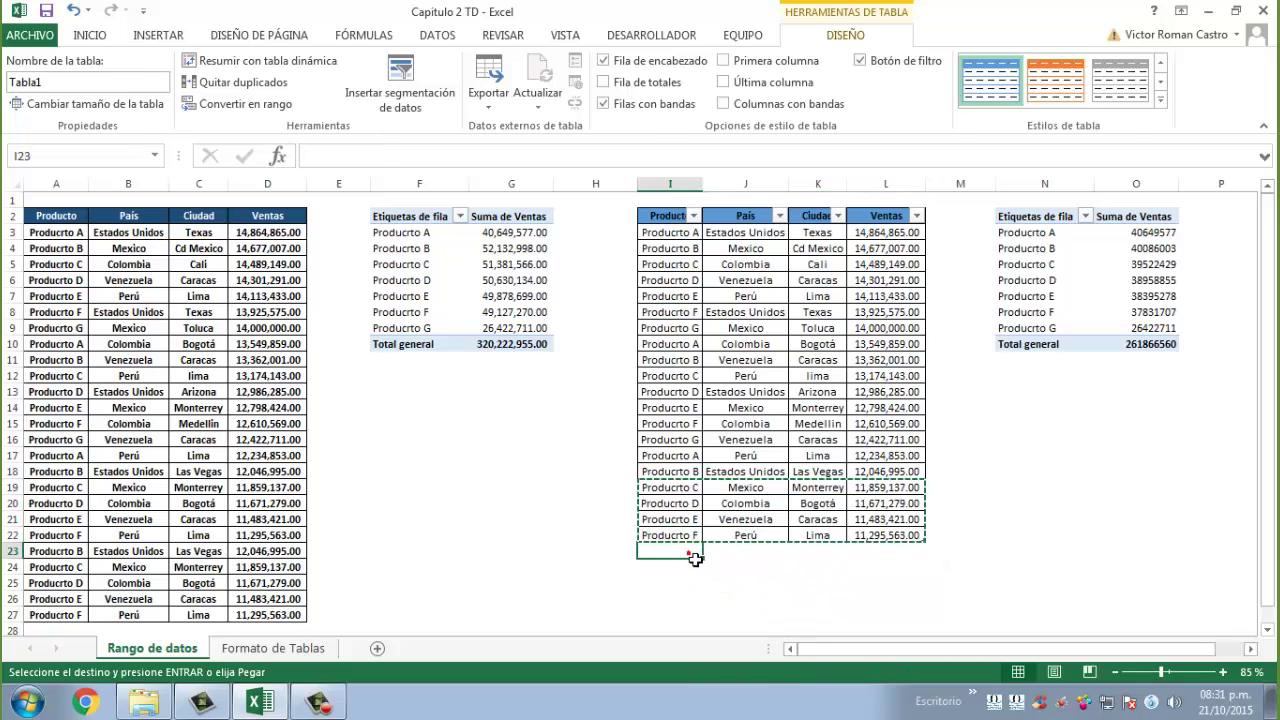
{"action": "key", "text": "Return"}
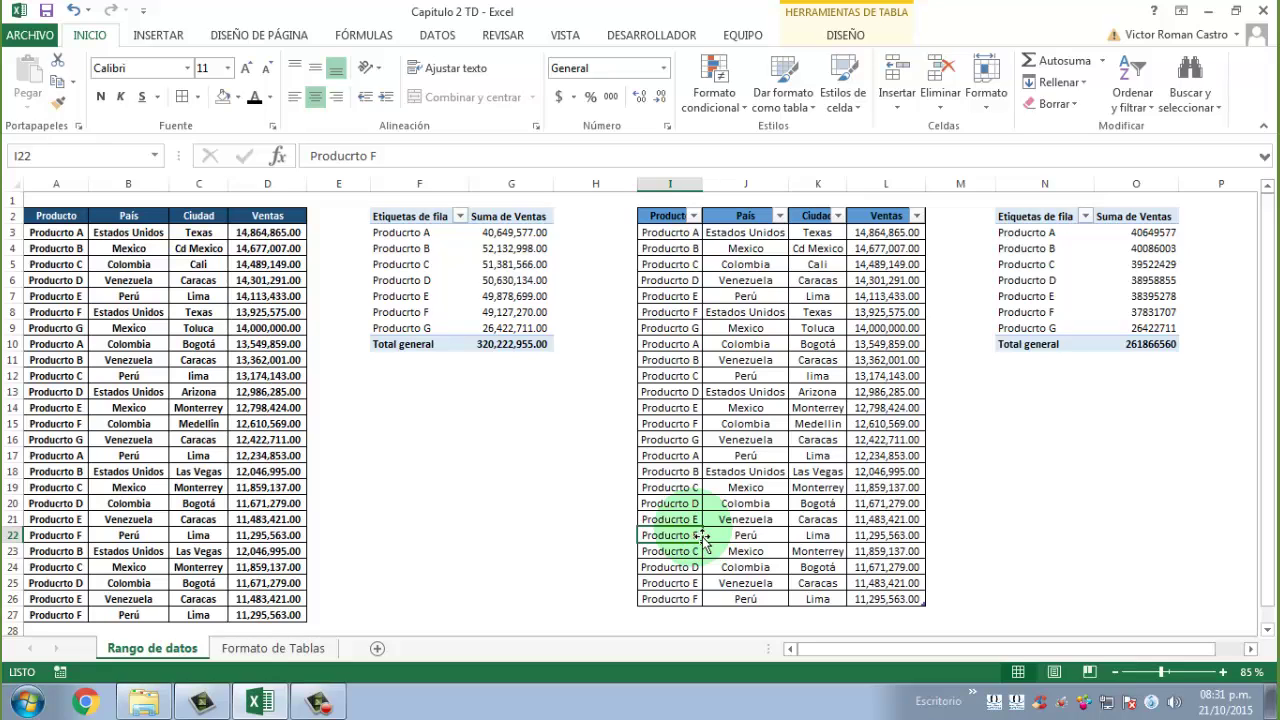
Check the data source of the pivot table at N2, keep Tabla1 as its source, and refresh the pivot table
{"action": "left_click", "coordinate": [1046, 260]}
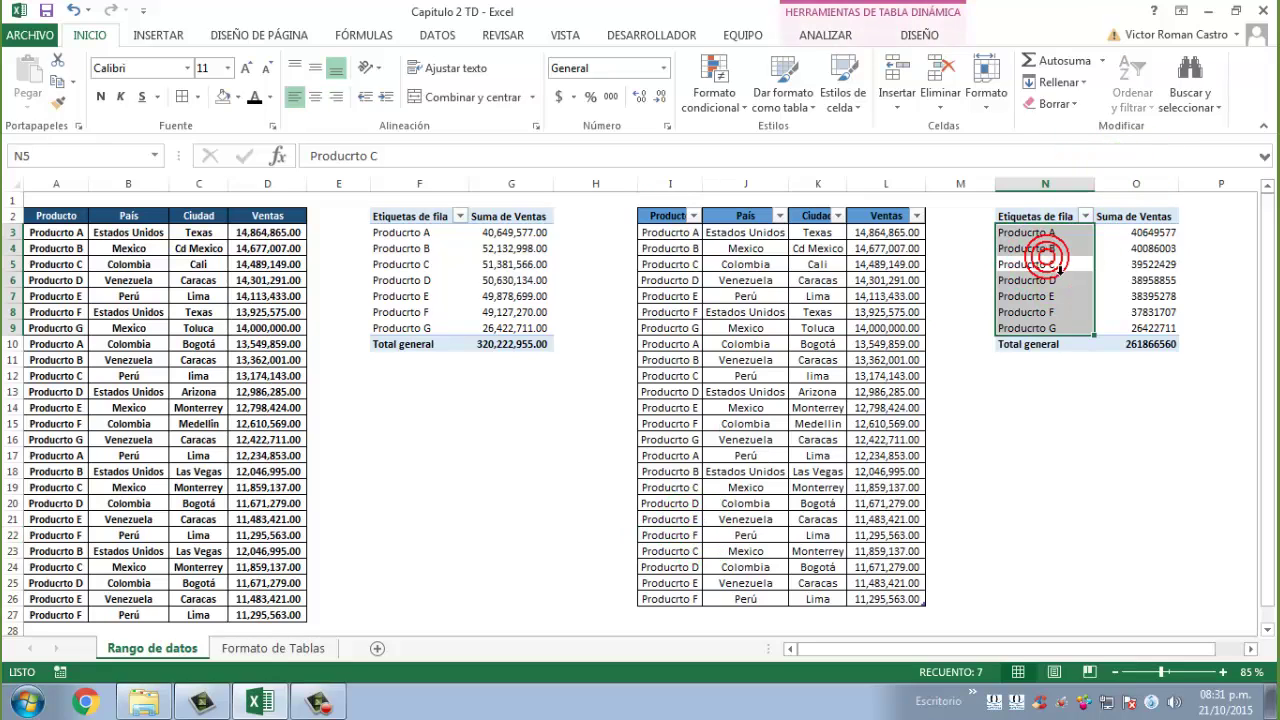
{"action": "left_click", "coordinate": [1058, 266]}
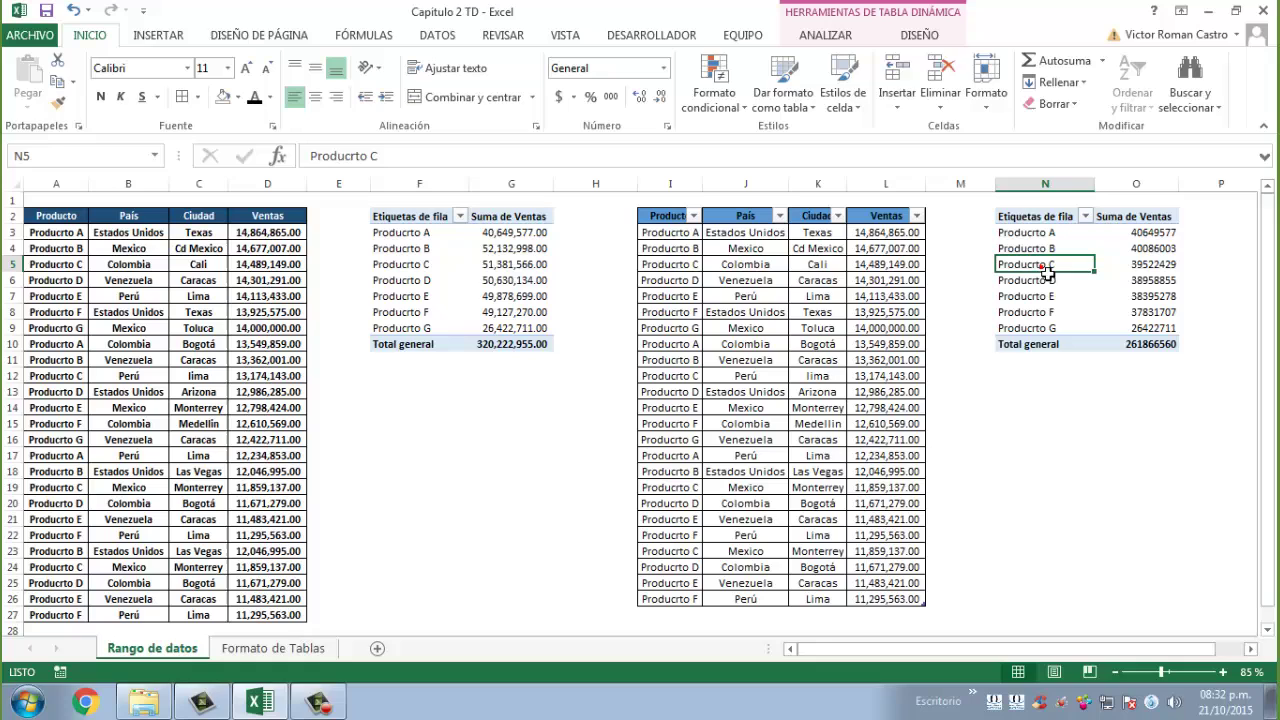
{"action": "left_click", "coordinate": [826, 36]}
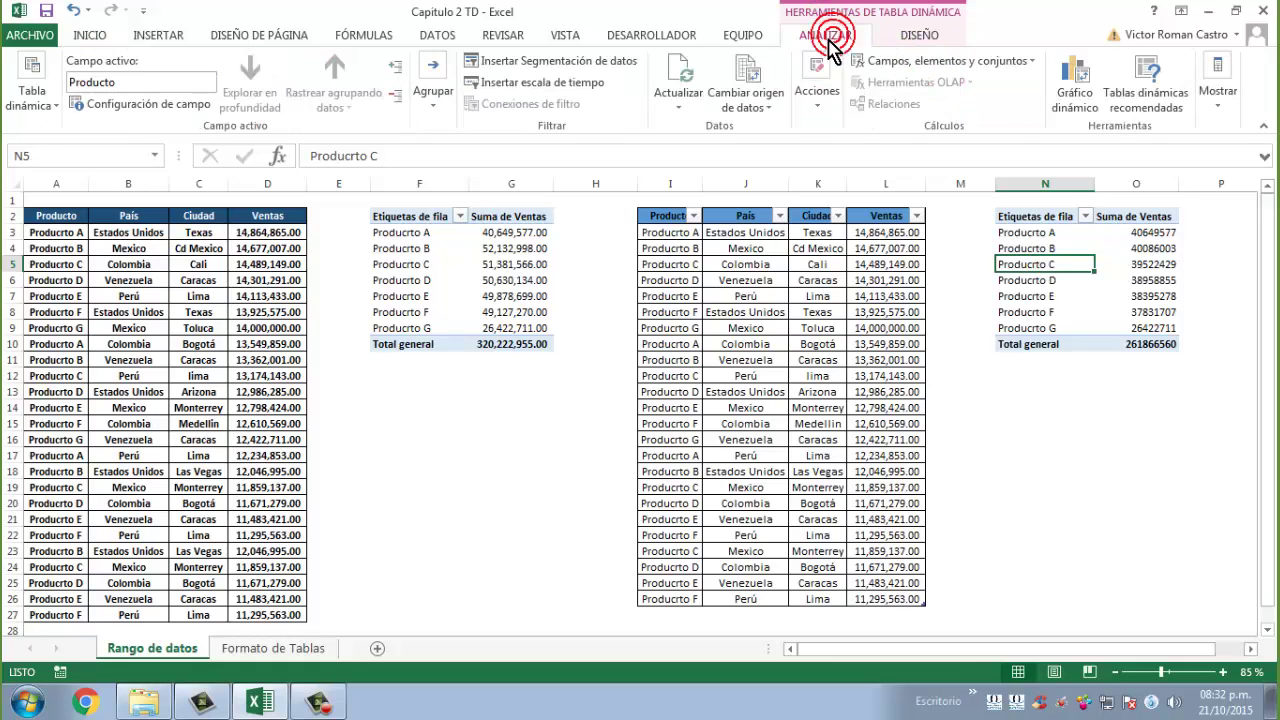
{"action": "left_click", "coordinate": [741, 76]}
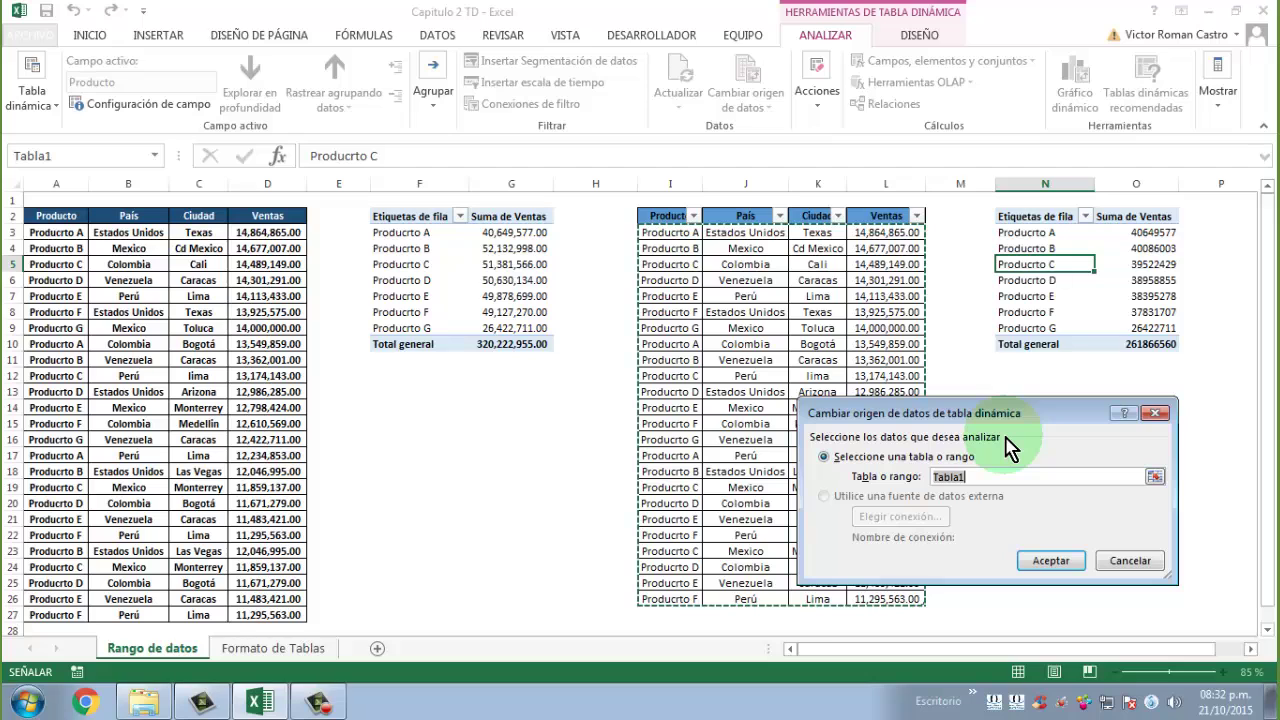
{"action": "left_click", "coordinate": [1040, 560]}
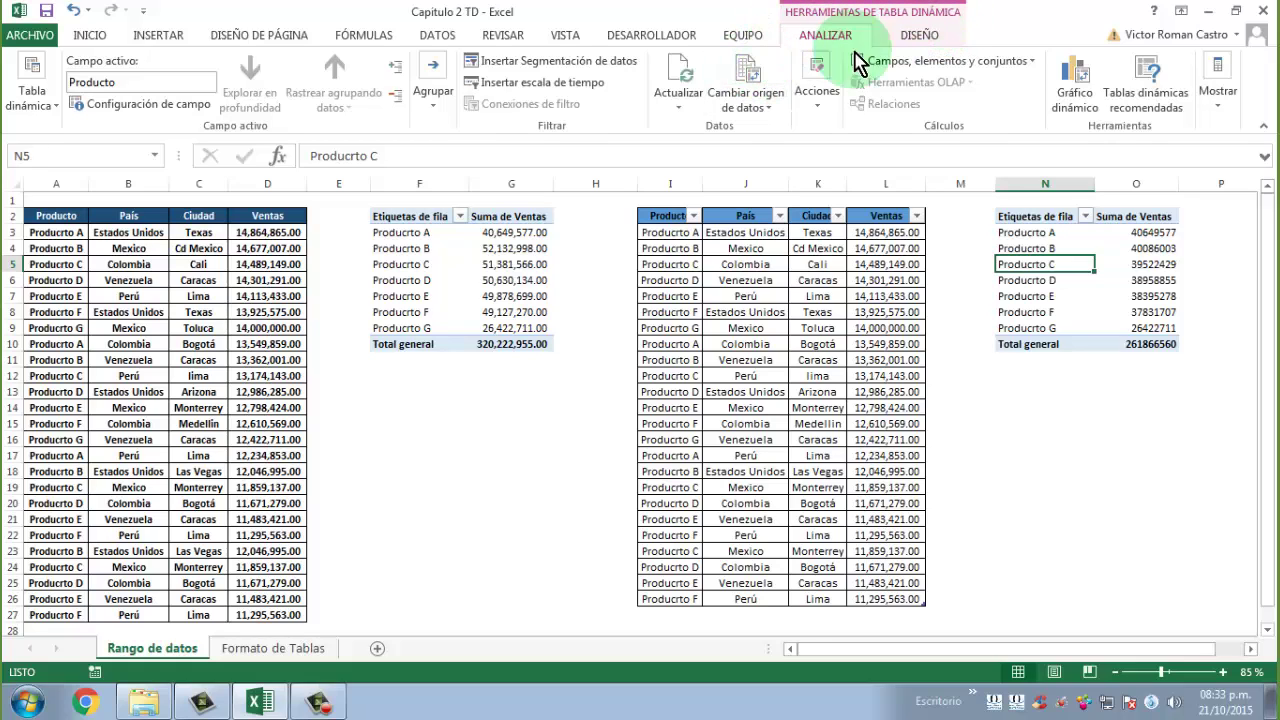
{"action": "left_click", "coordinate": [680, 78]}
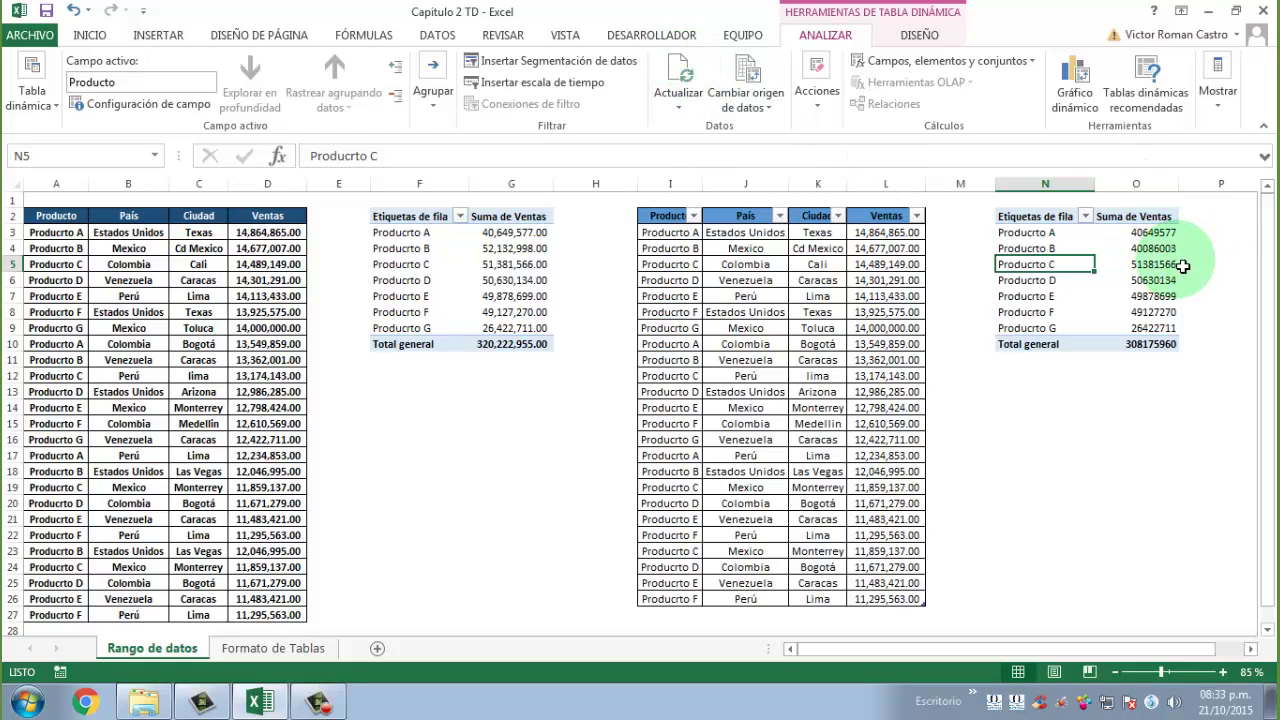
Widen column O slightly and apply the comma number style with two decimals to the Suma de Ventas values in O3:O10
{"action": "left_click_drag", "start_coordinate": [1179, 186], "coordinate": [1196, 186]}
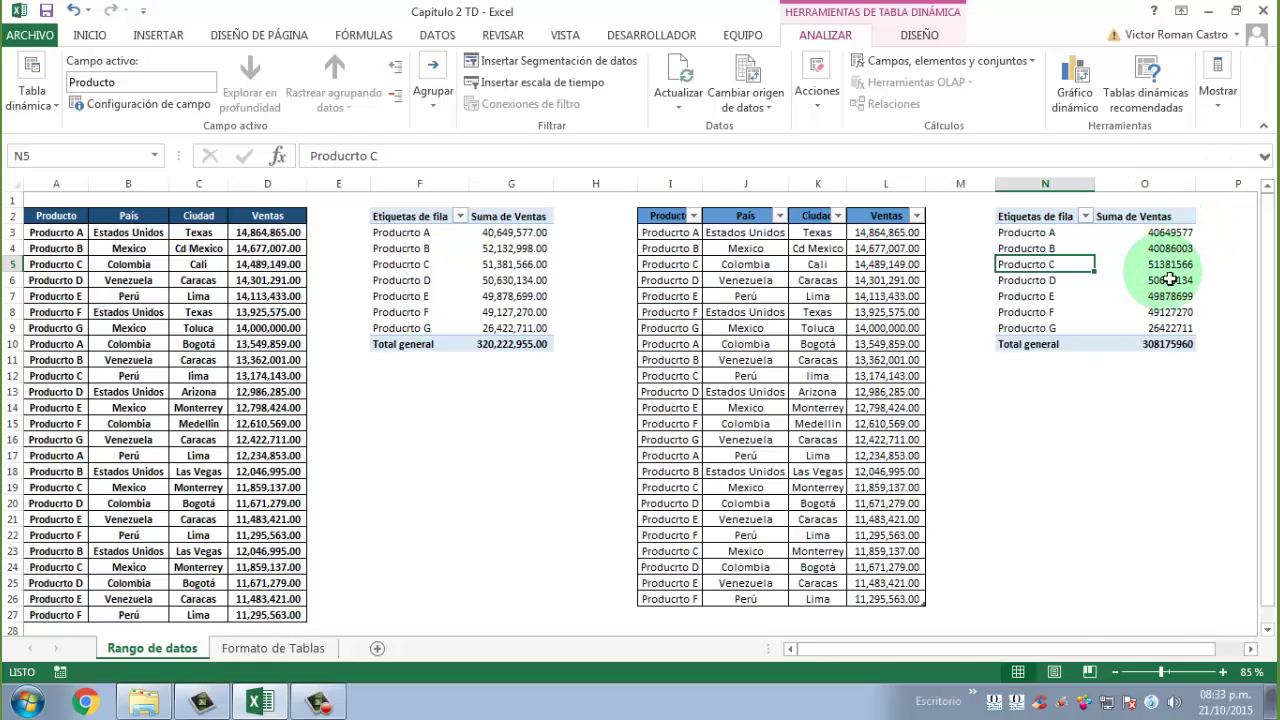
{"action": "left_click_drag", "start_coordinate": [1168, 232], "coordinate": [1160, 342]}
{"action": "left_click", "coordinate": [1158, 345]}
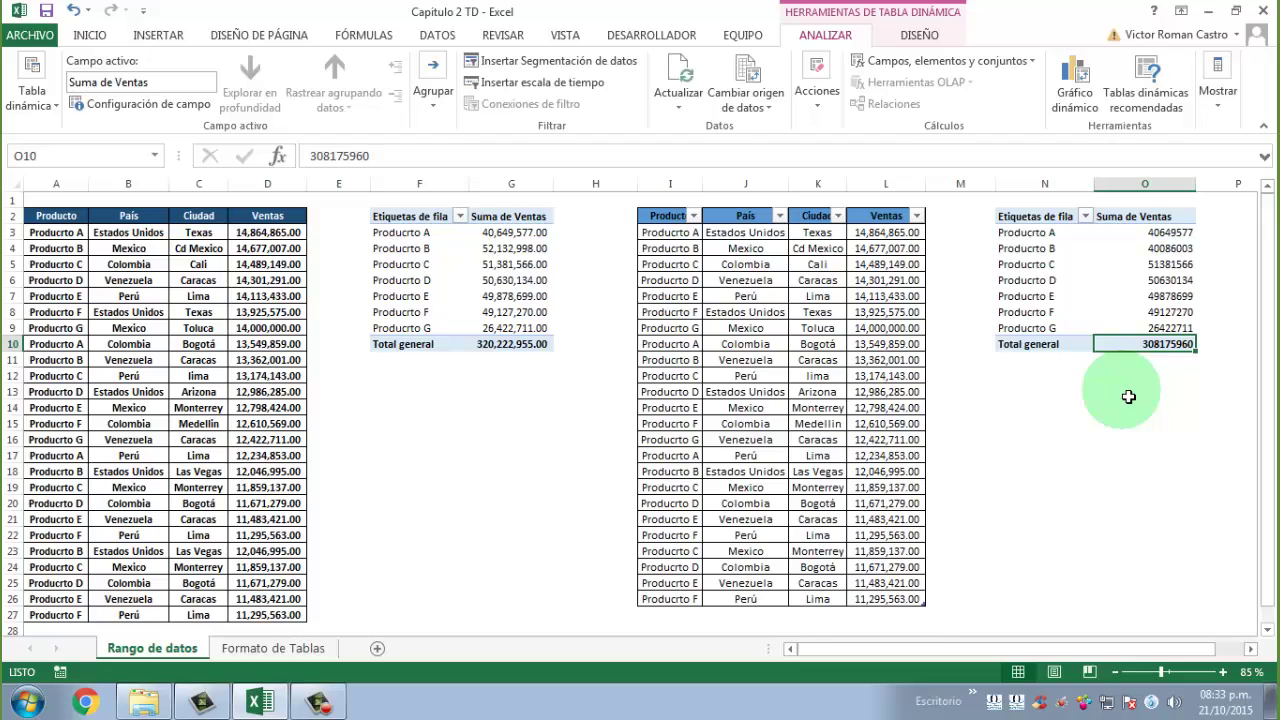
{"action": "left_click_drag", "start_coordinate": [1140, 235], "coordinate": [1149, 345]}
{"action": "key", "text": "alt+o"}
{"action": "key", "text": "k"}
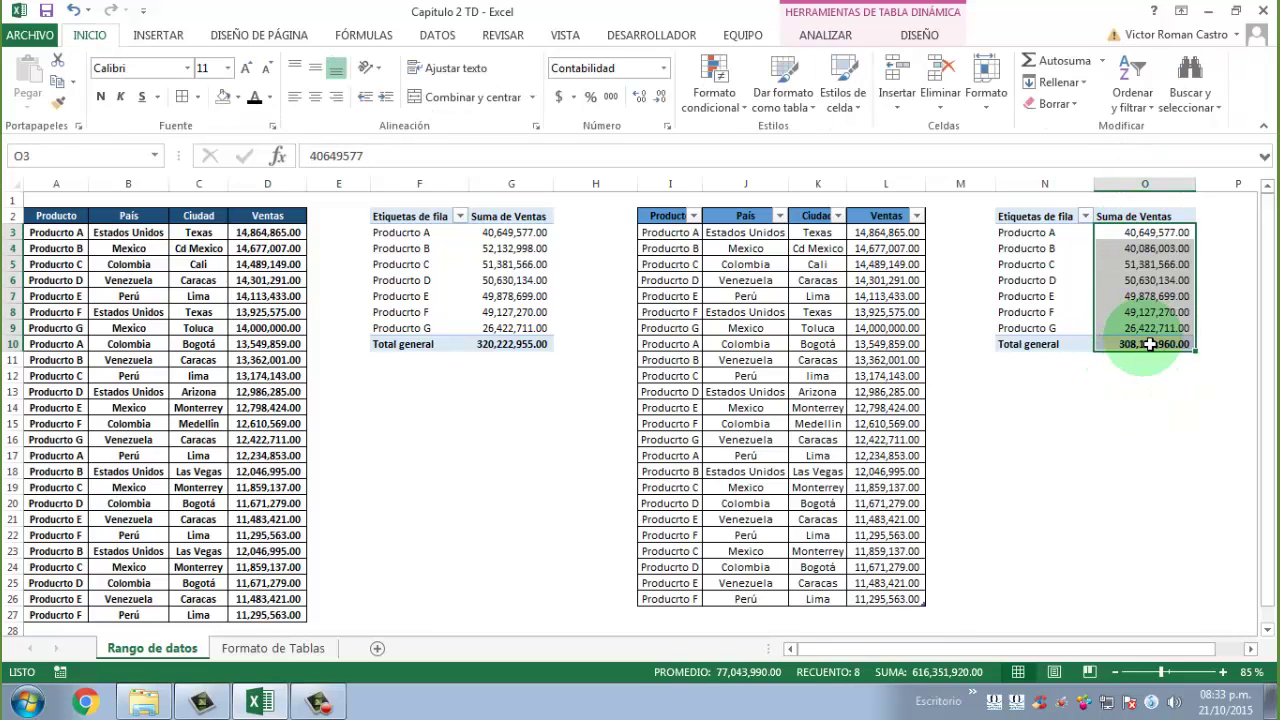
Append copies of the records in I20:L26 below the formatted table, starting at I27
{"action": "scroll", "coordinate": [1074, 363], "scroll_direction": "down", "scroll_amount": 2}
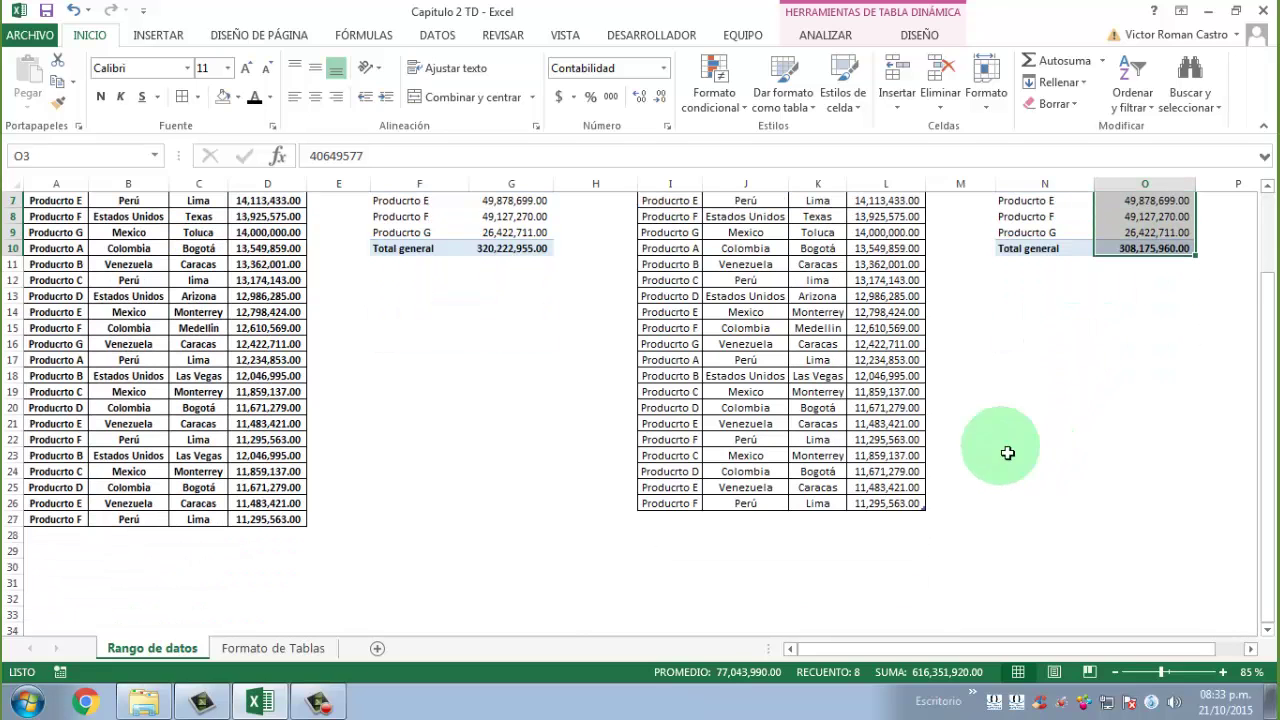
{"action": "left_click_drag", "start_coordinate": [690, 395], "coordinate": [905, 510]}
{"action": "left_click", "coordinate": [873, 505]}
{"action": "left_click_drag", "start_coordinate": [671, 407], "coordinate": [884, 507]}
{"action": "key", "text": "ctrl+c"}
{"action": "left_click", "coordinate": [667, 527]}
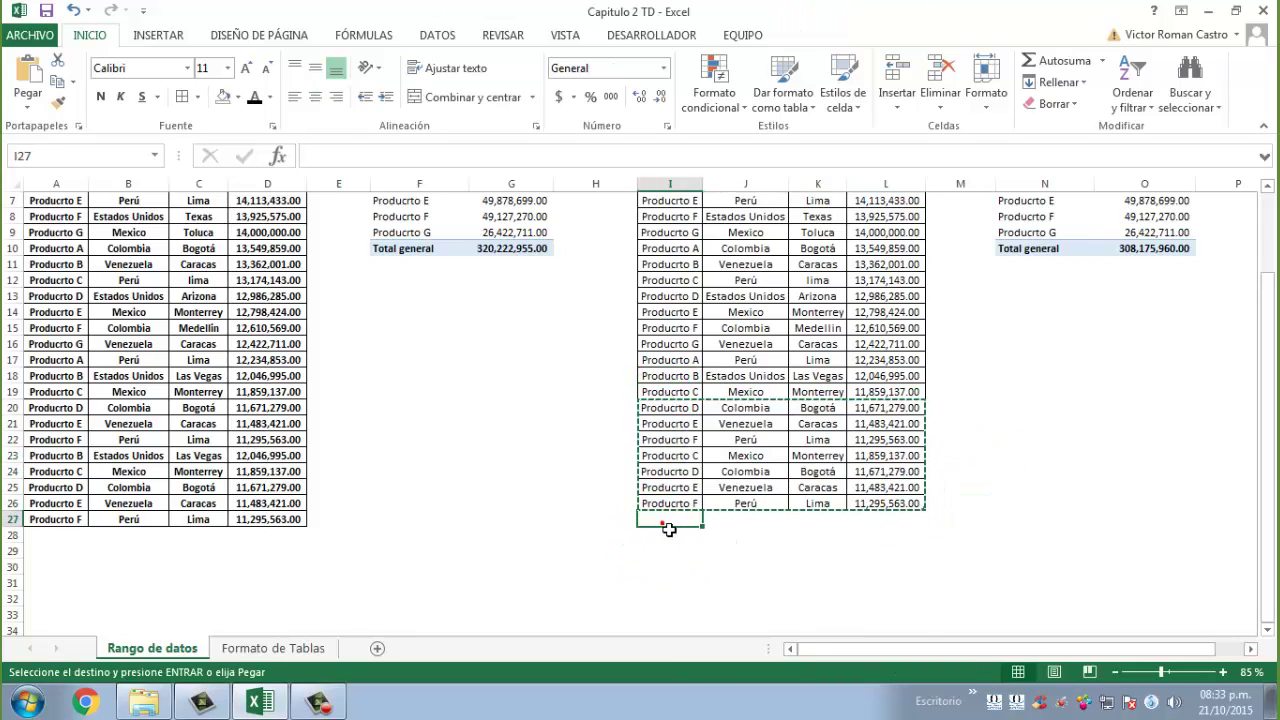
{"action": "key", "text": "ctrl+v"}
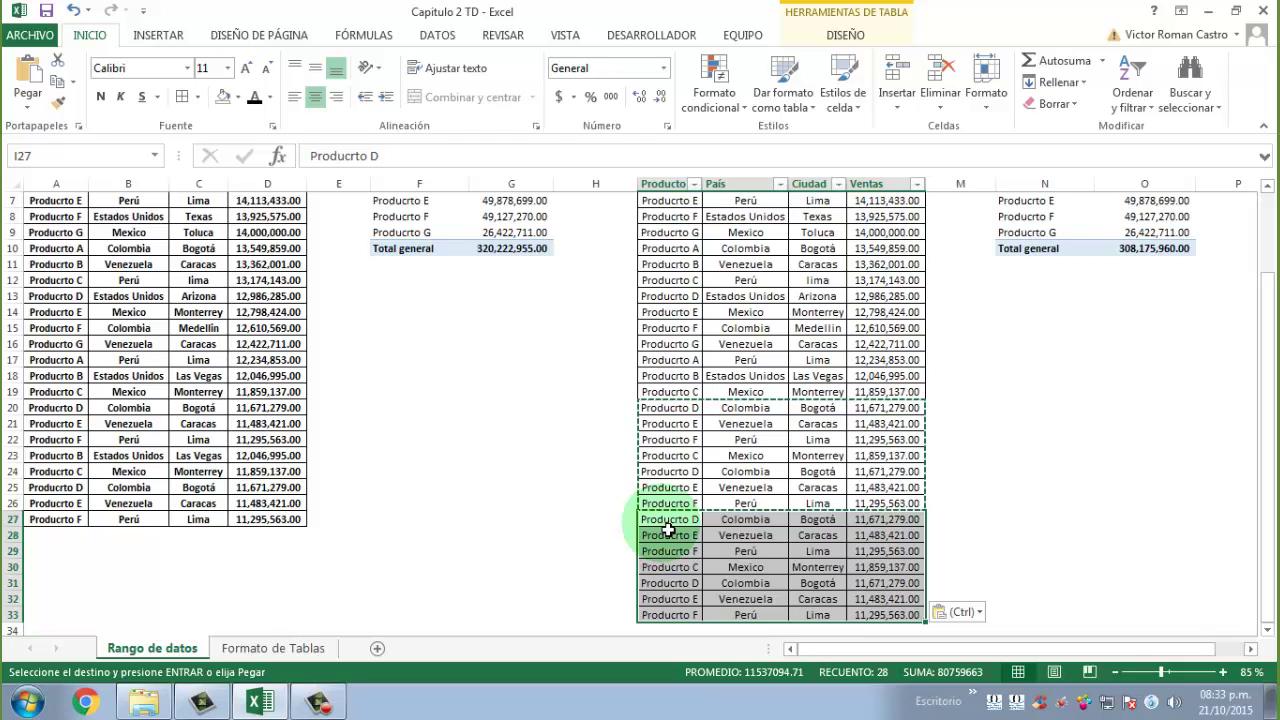
{"action": "key", "text": "Escape"}
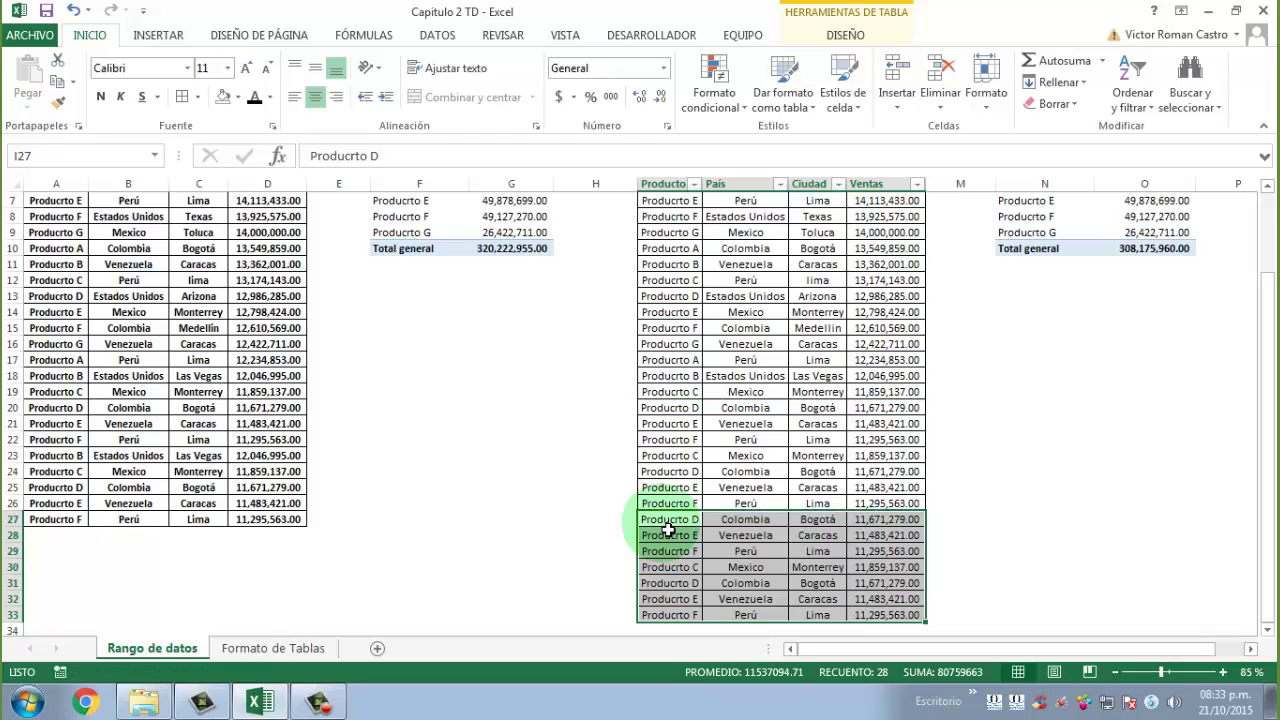
Refresh the pivot table at N2 to include the records added to the formatted table
{"action": "scroll", "coordinate": [1134, 388], "scroll_direction": "up", "scroll_amount": 1}
{"action": "left_click", "coordinate": [1125, 265]}
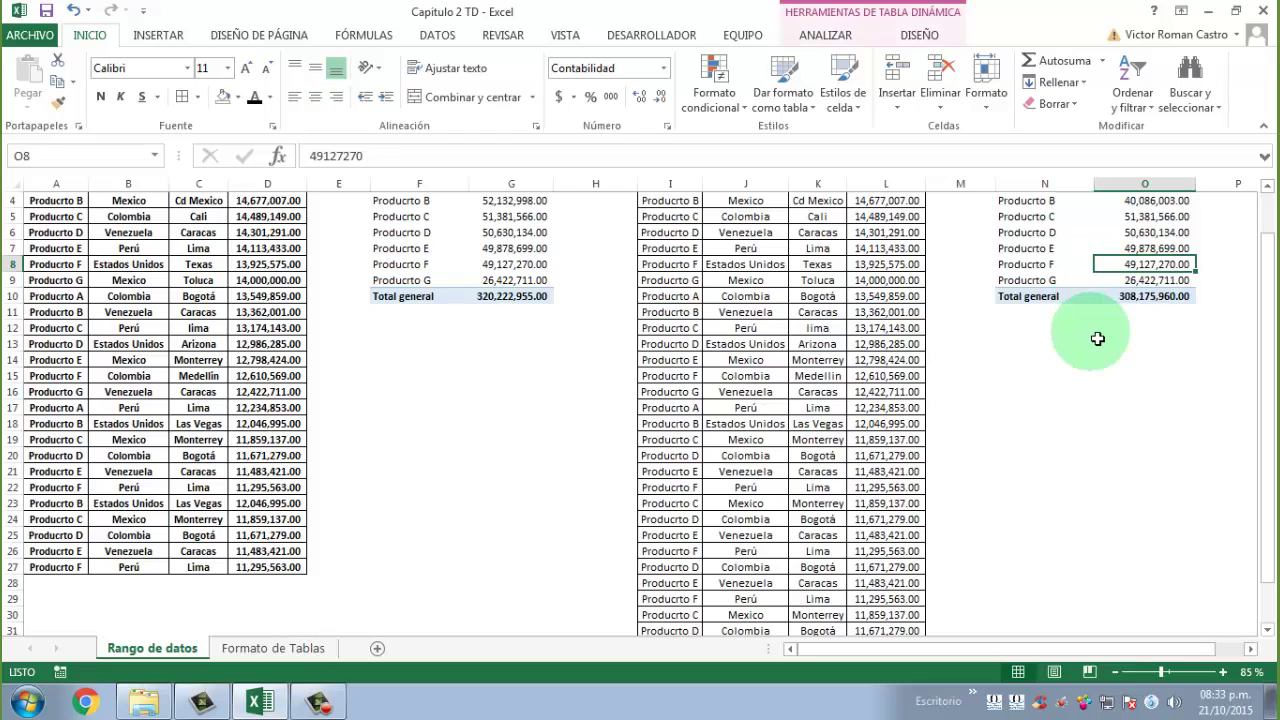
{"action": "left_click", "coordinate": [830, 37]}
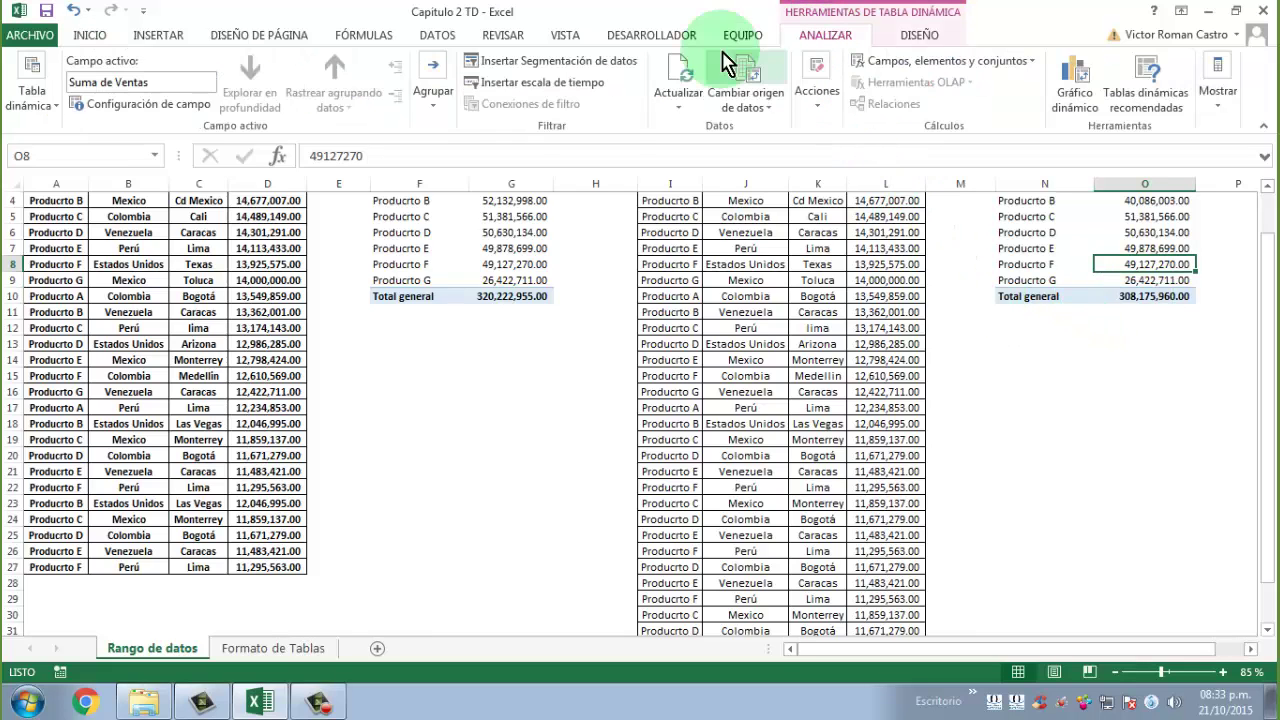
{"action": "left_click", "coordinate": [692, 74]}
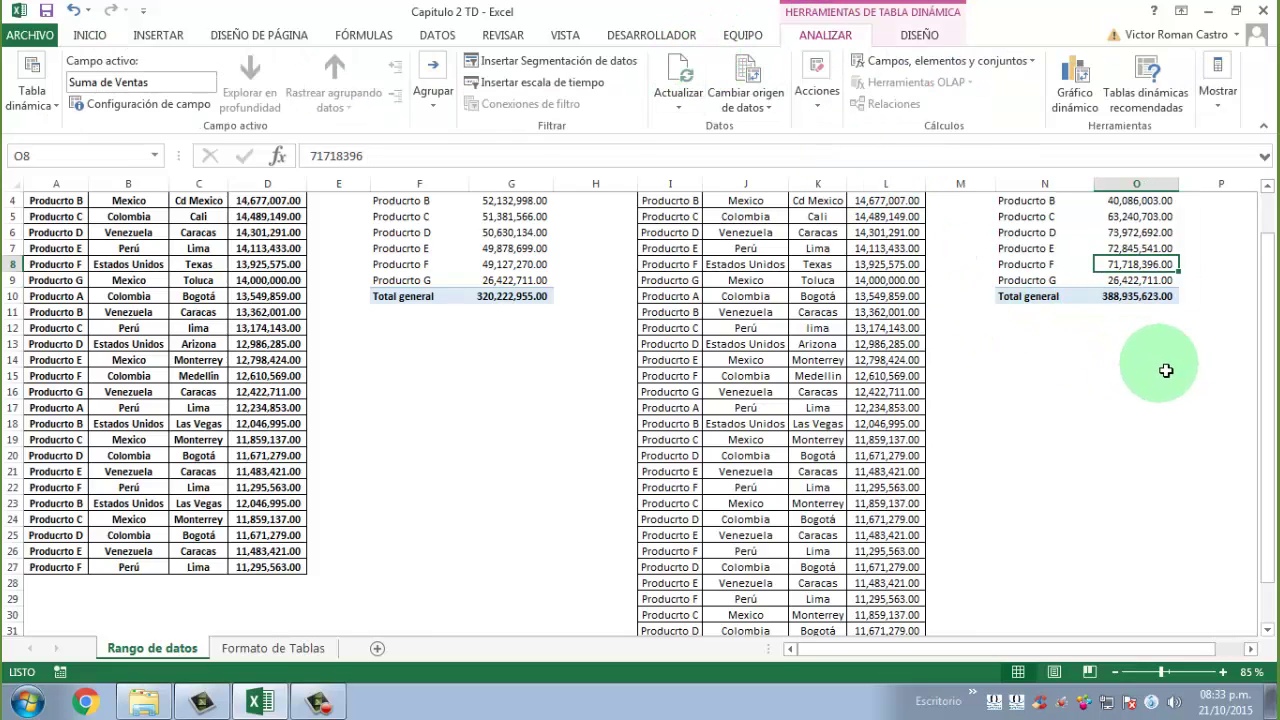
{"action": "scroll", "coordinate": [1166, 371], "scroll_direction": "up", "scroll_amount": 1}
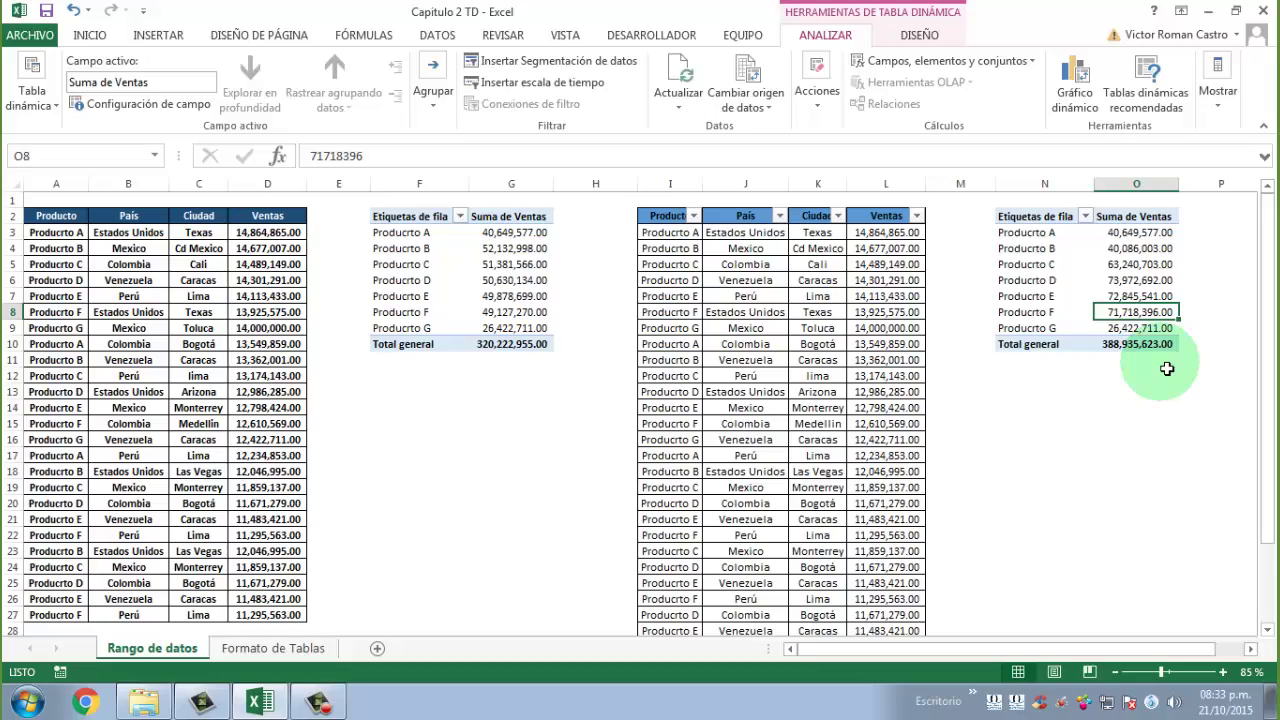
Append copies of the records in I27:L33 directly below the formatted table, starting at I34
{"action": "scroll", "coordinate": [943, 394], "scroll_direction": "down", "scroll_amount": 2}
{"action": "scroll", "coordinate": [920, 343], "scroll_direction": "up", "scroll_amount": 1}
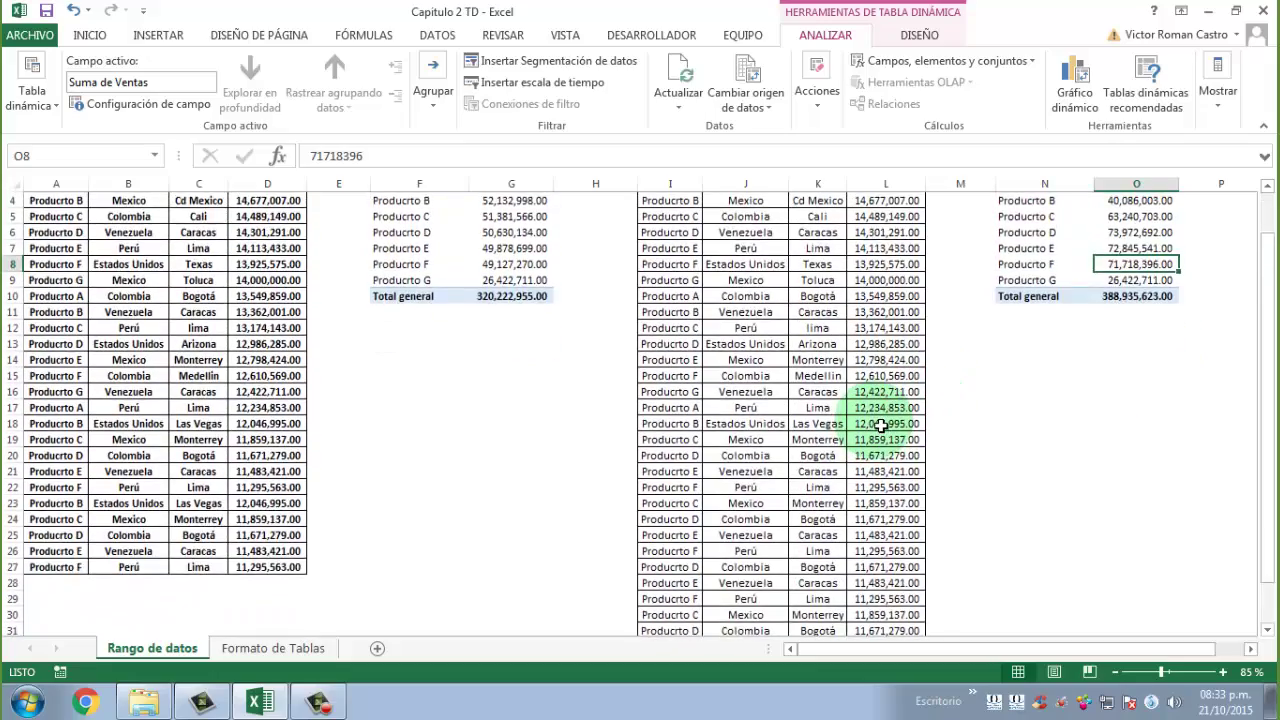
{"action": "scroll", "coordinate": [878, 428], "scroll_direction": "down", "scroll_amount": 2}
{"action": "scroll", "coordinate": [878, 428], "scroll_direction": "up", "scroll_amount": 3}
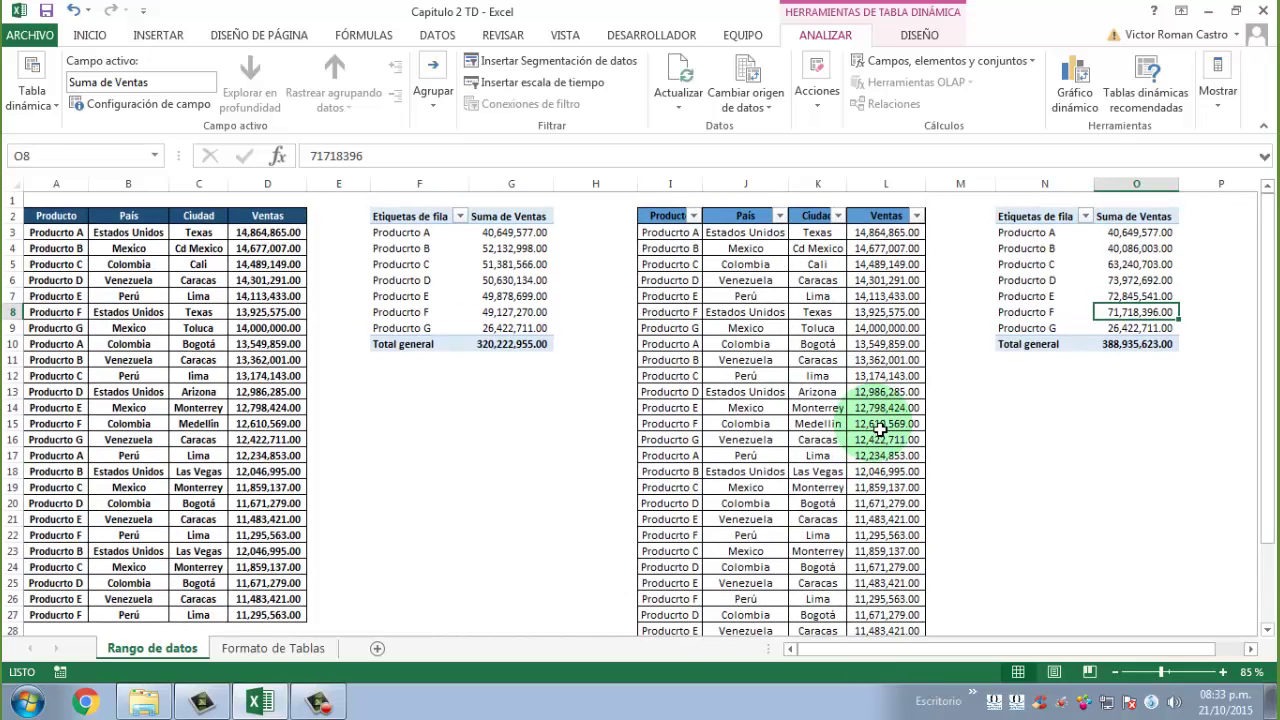
{"action": "scroll", "coordinate": [880, 428], "scroll_direction": "down", "scroll_amount": 2}
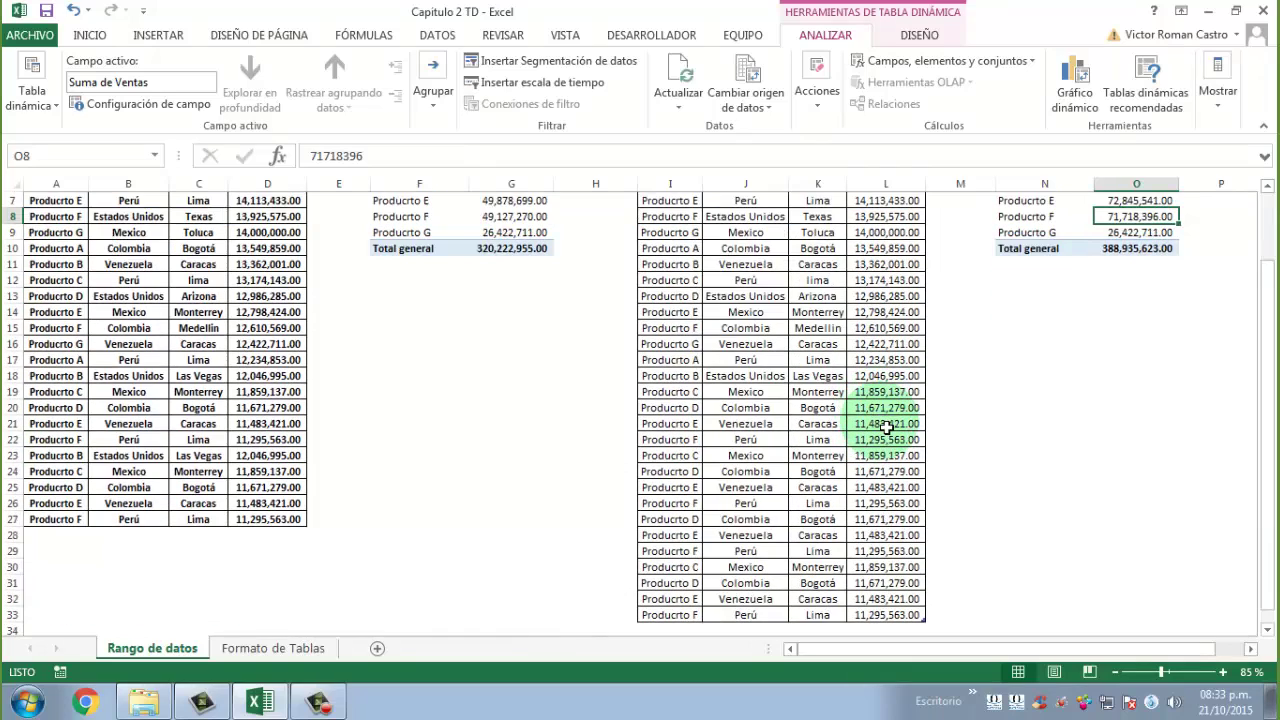
{"action": "left_click_drag", "start_coordinate": [681, 521], "coordinate": [880, 614]}
{"action": "key", "text": "ctrl+c"}
{"action": "scroll", "coordinate": [890, 617], "scroll_direction": "down", "scroll_amount": 2}
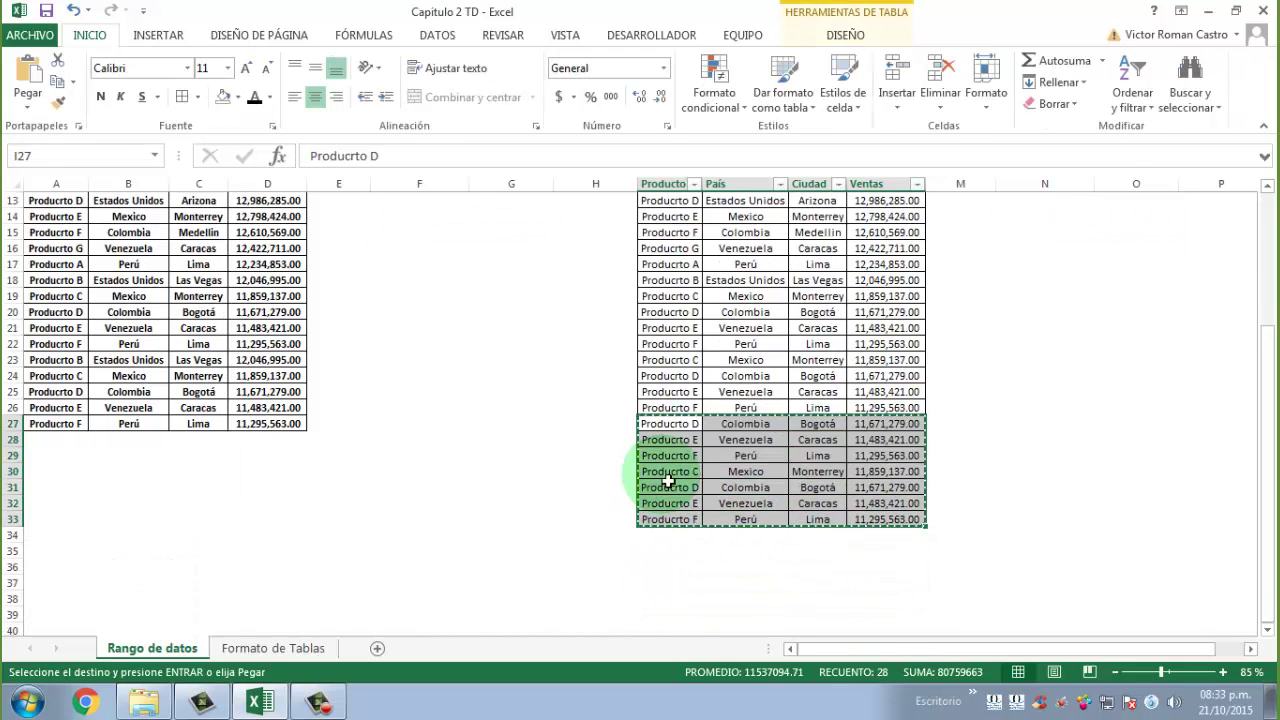
{"action": "left_click", "coordinate": [675, 537]}
{"action": "key", "text": "ctrl+v"}
{"action": "key", "text": "Escape"}
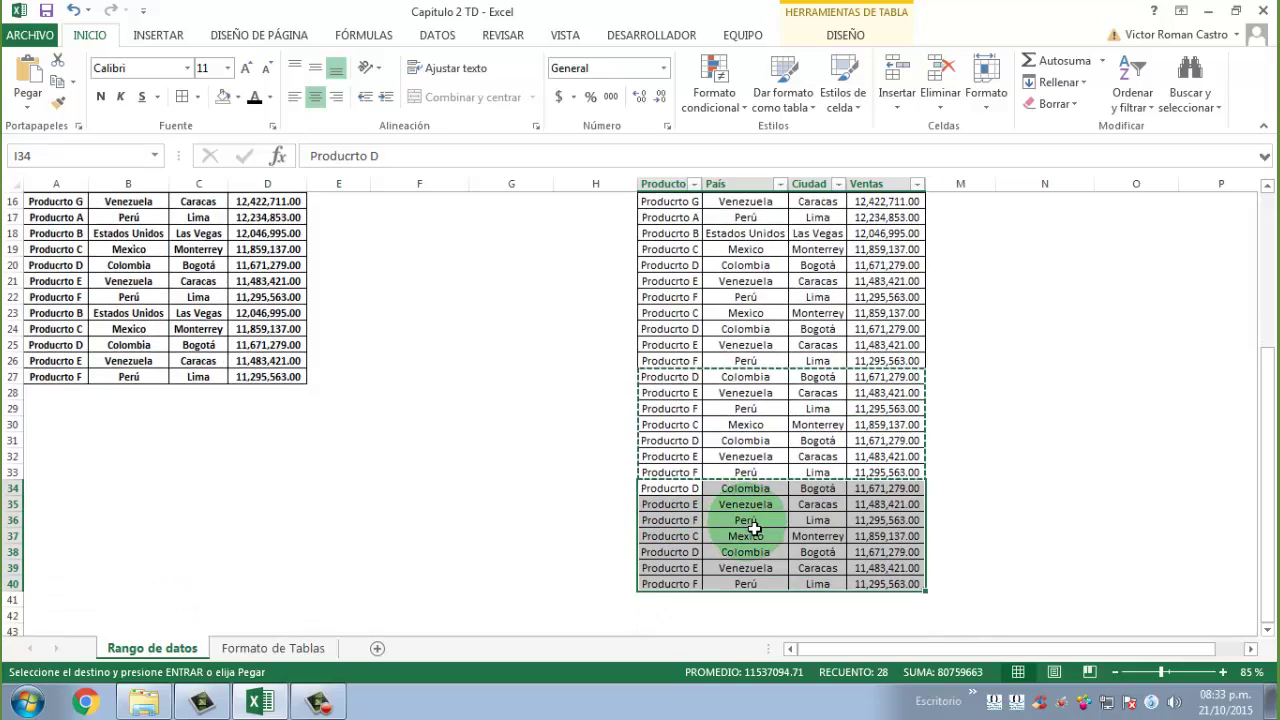
{"action": "scroll", "coordinate": [720, 530], "scroll_direction": "down", "scroll_amount": 1}
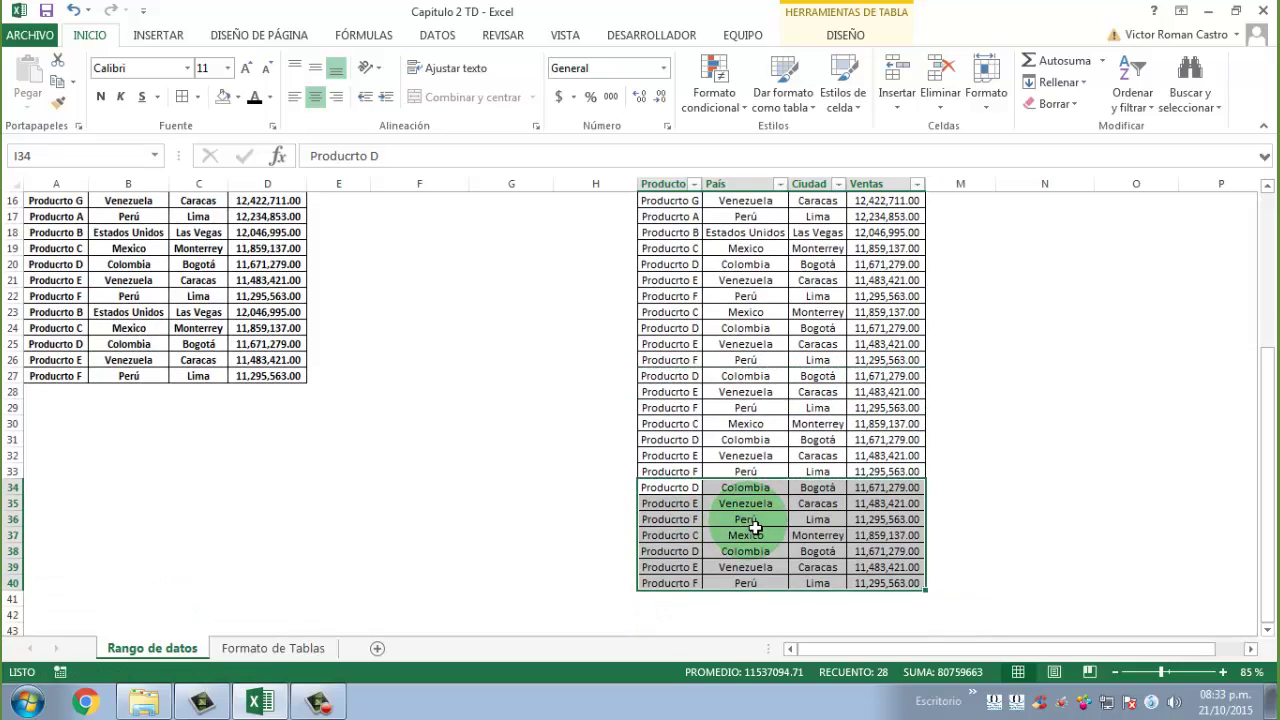
Refresh the pivot table at N2 to include the second batch of records appended to the formatted table
{"action": "scroll", "coordinate": [752, 527], "scroll_direction": "up", "scroll_amount": 5}
{"action": "left_click_drag", "start_coordinate": [1134, 296], "coordinate": [1134, 284]}
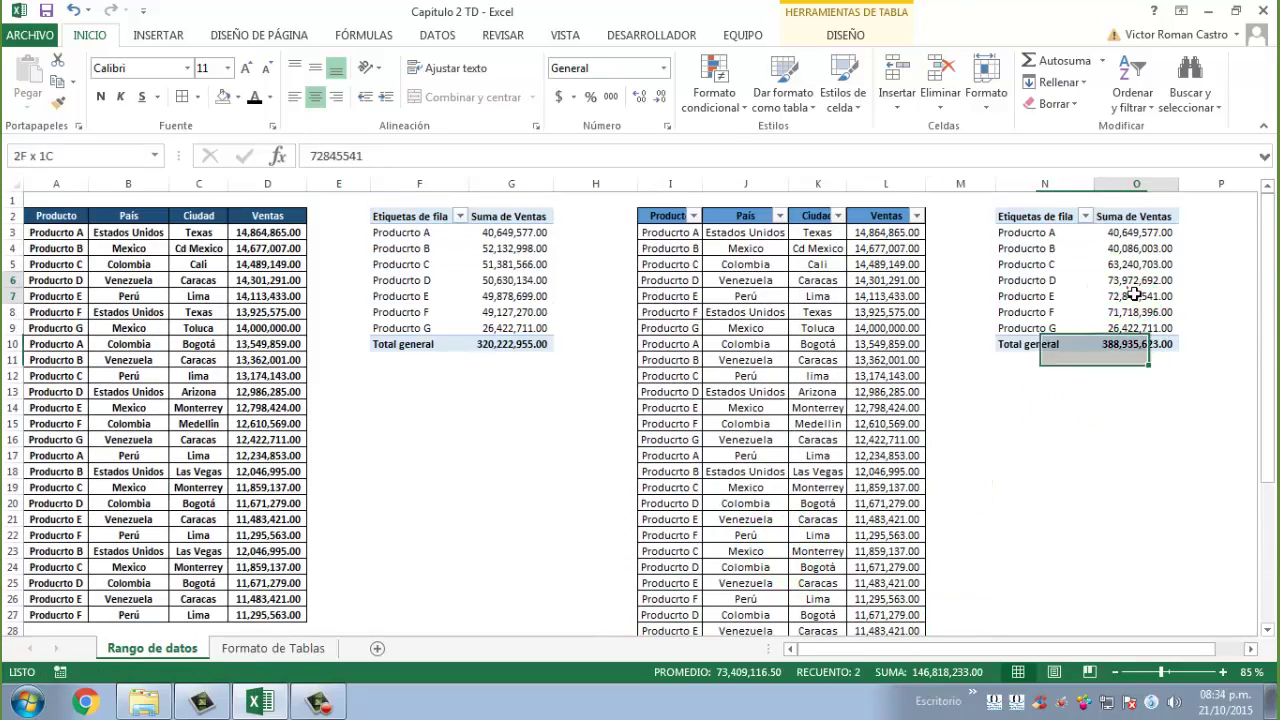
{"action": "left_click", "coordinate": [826, 36]}
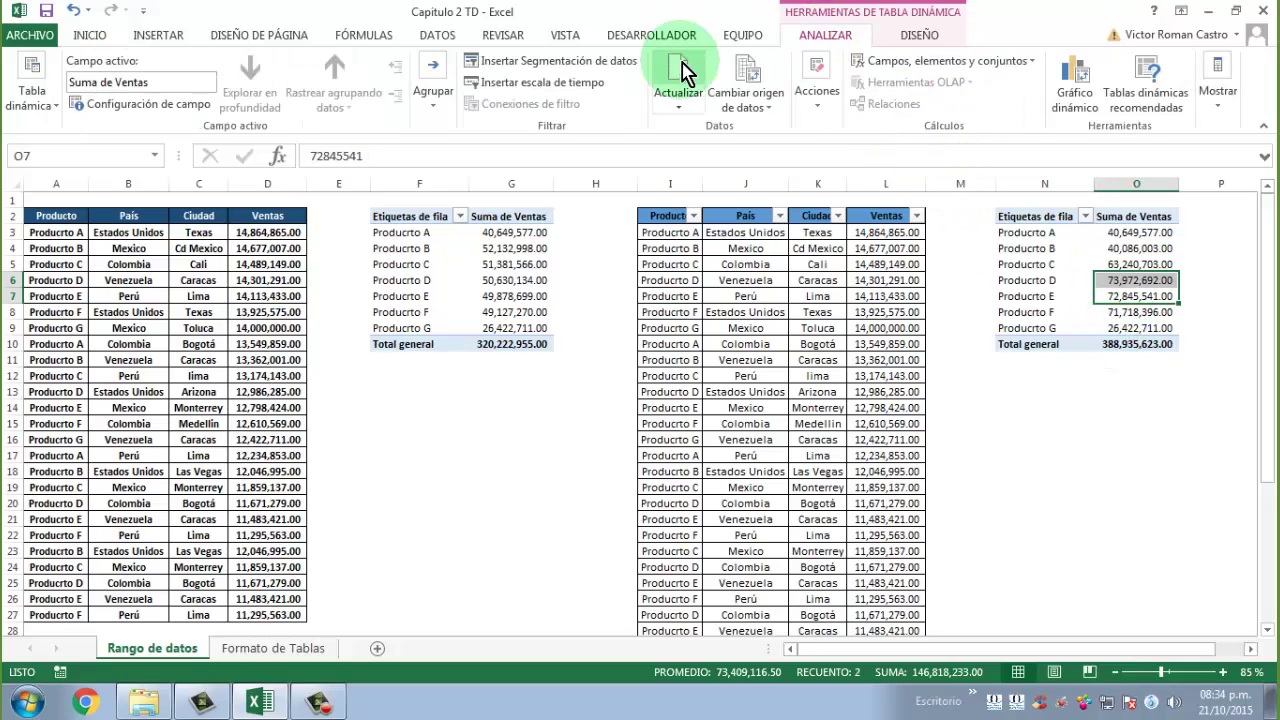
{"action": "left_click", "coordinate": [680, 70]}
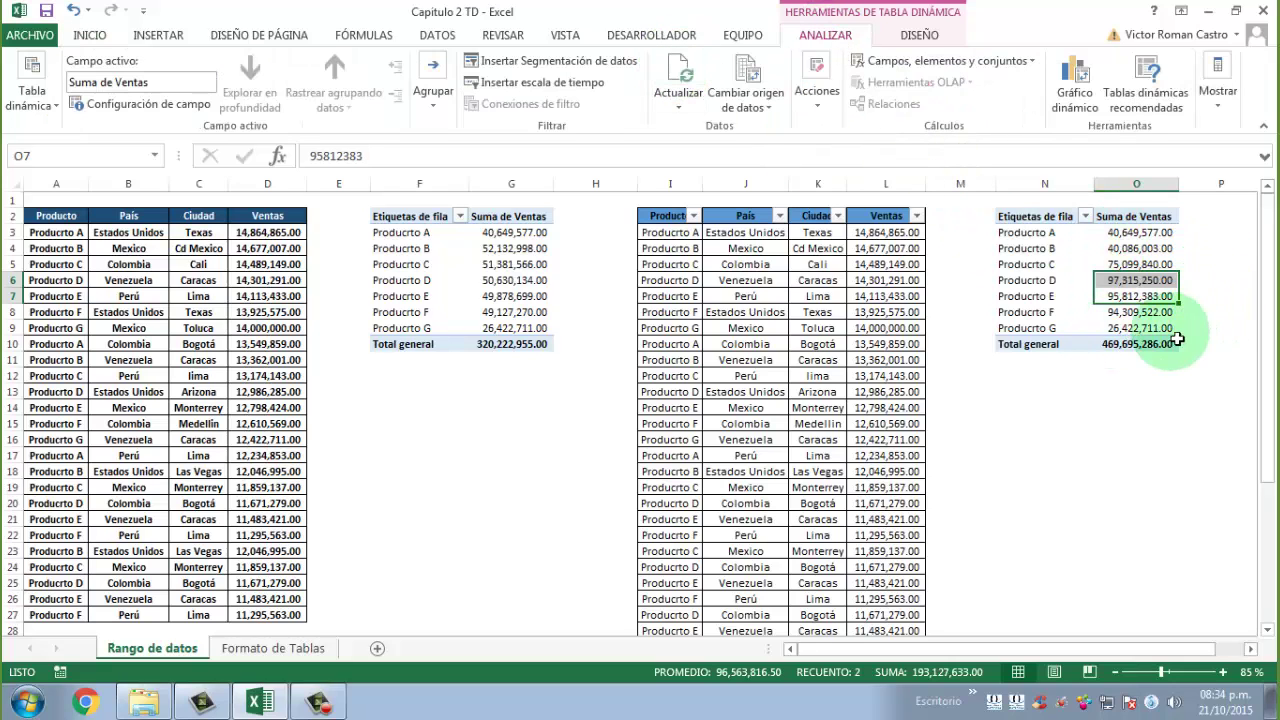
{"action": "left_click", "coordinate": [1130, 328]}
{"action": "scroll", "coordinate": [1206, 397], "scroll_direction": "down", "scroll_amount": 4}
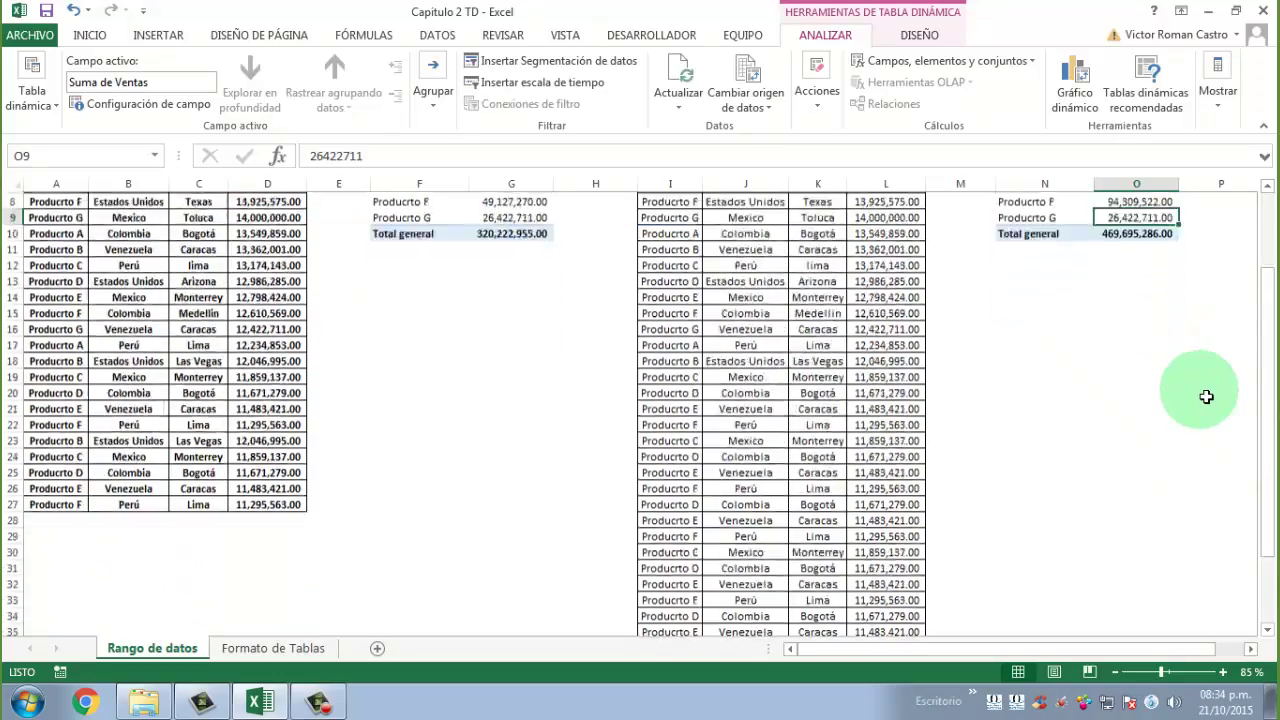
{"action": "scroll", "coordinate": [1204, 397], "scroll_direction": "down", "scroll_amount": 1}
{"action": "scroll", "coordinate": [1204, 397], "scroll_direction": "up", "scroll_amount": 5}
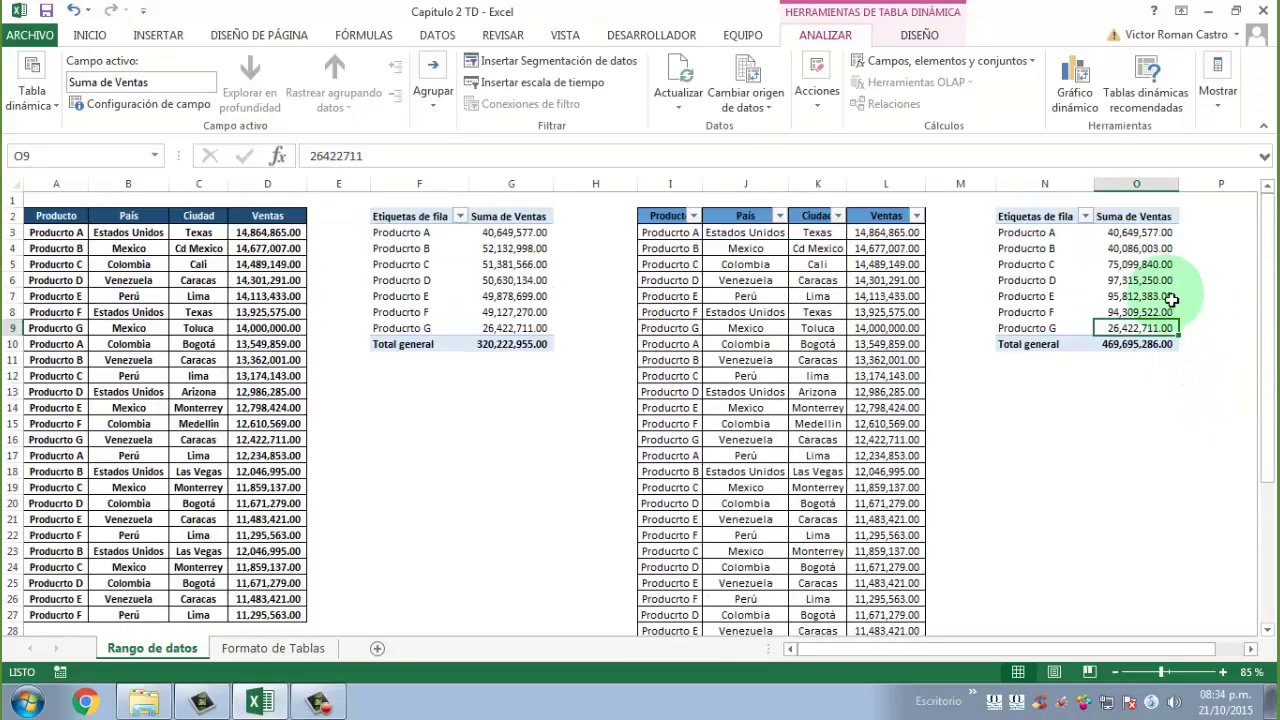
{"action": "mouse_move", "coordinate": [1166, 296]}
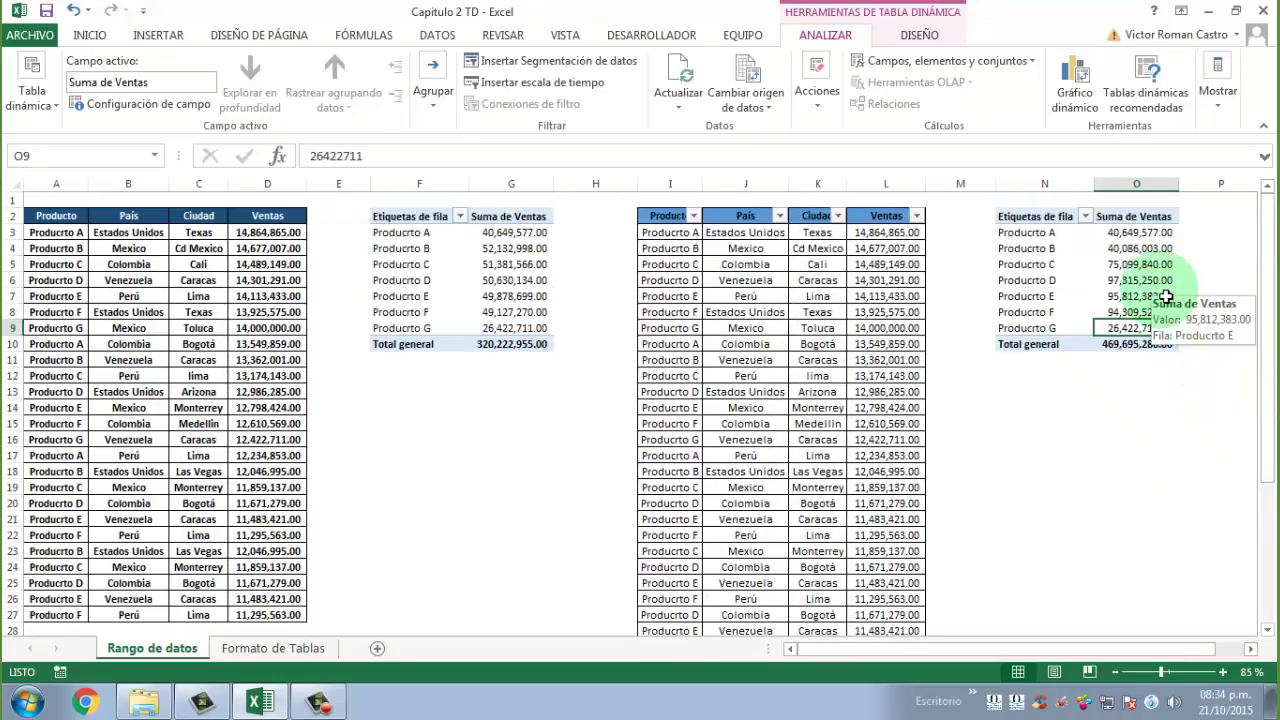